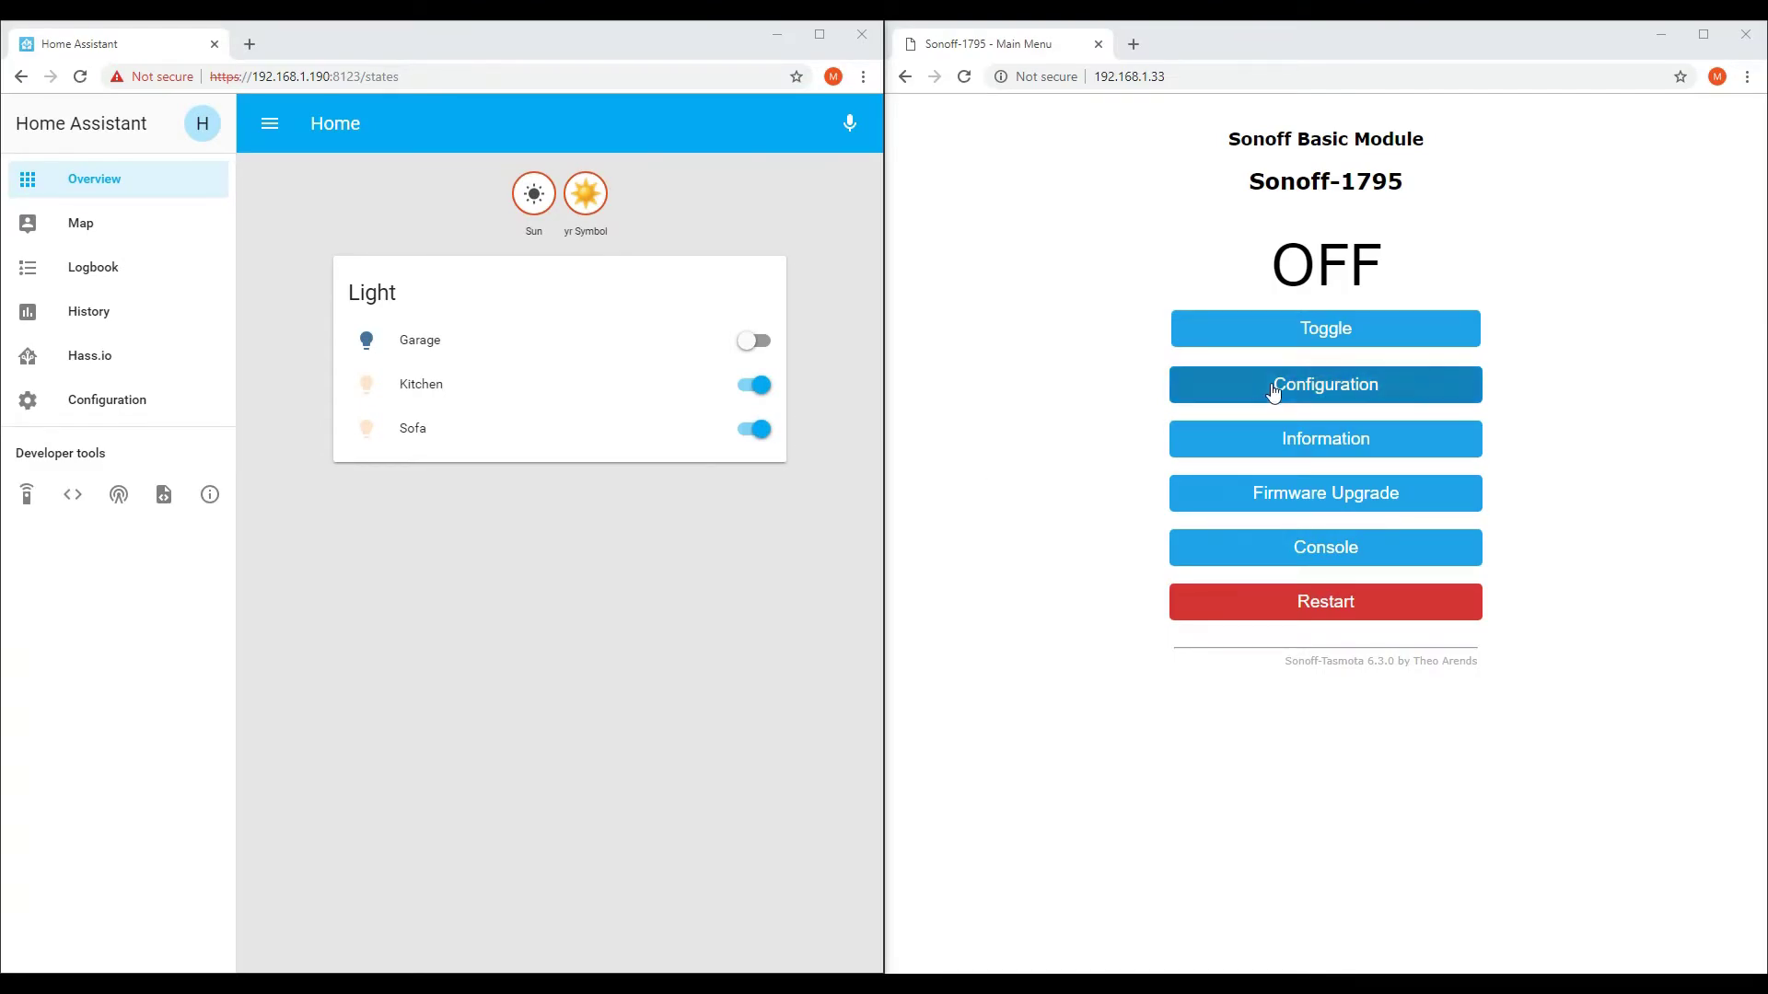
Step: Set Tasmota emulation to Belkin WeMo single device, save it, and return to Main Menu
click(1313, 387)
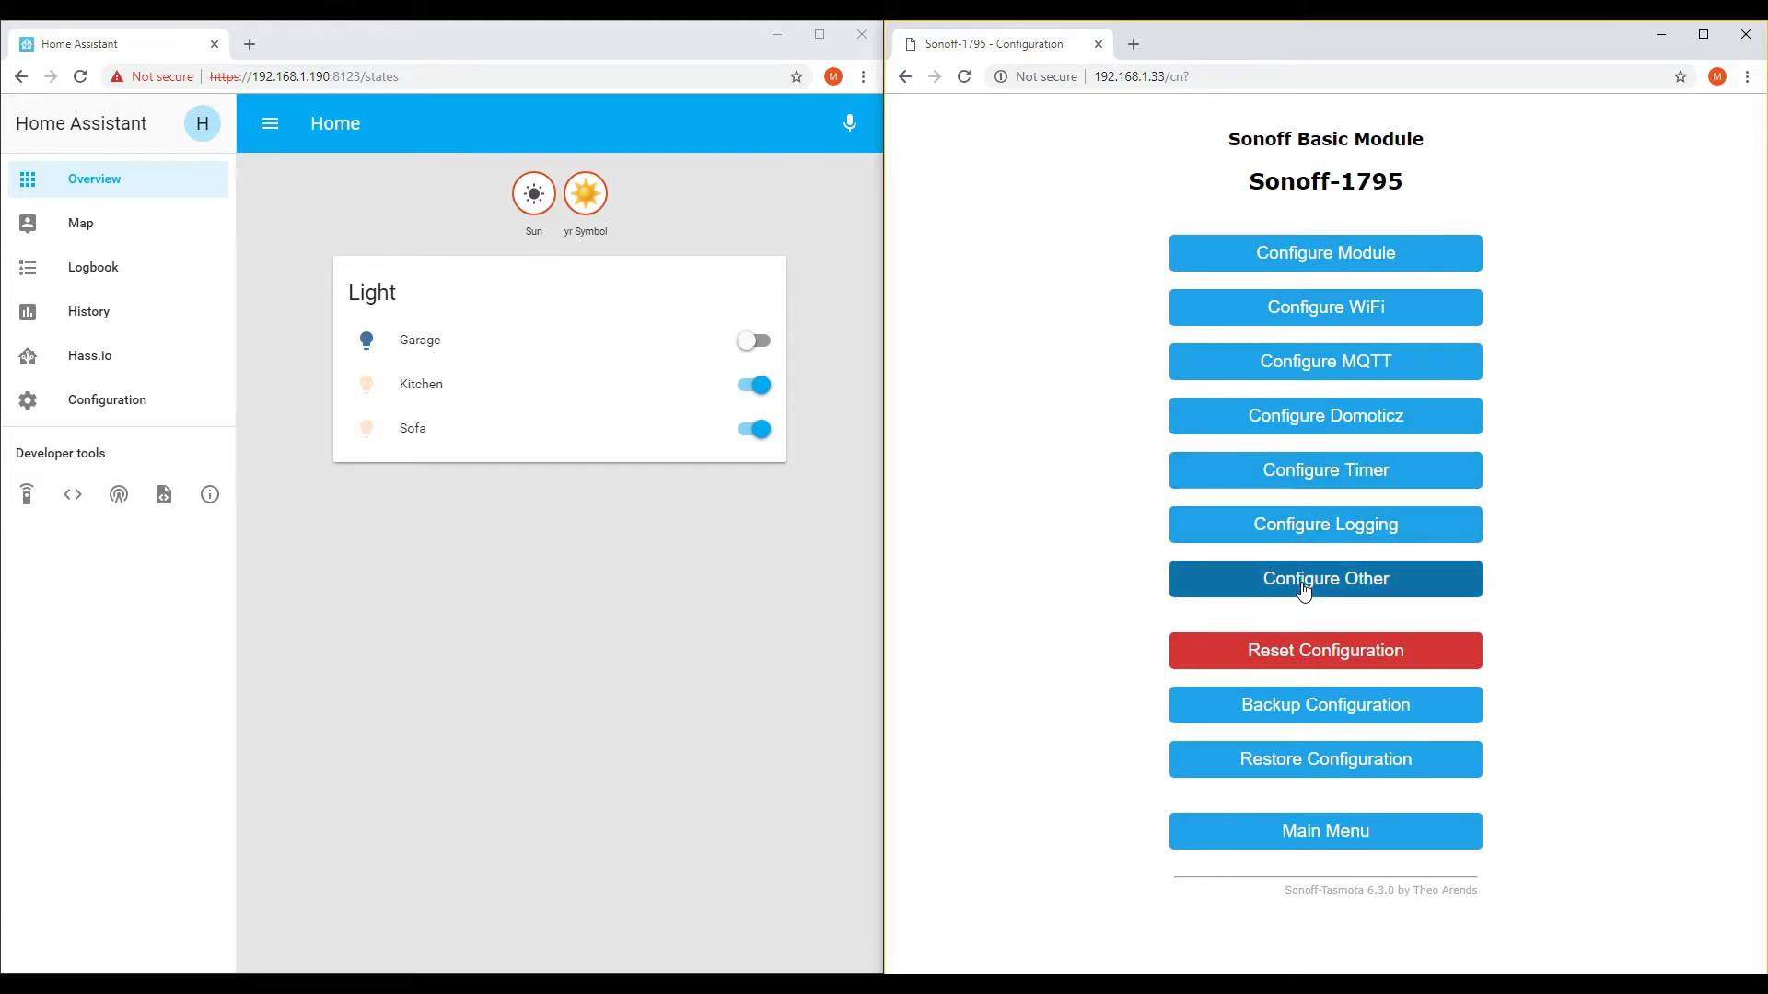
click(1304, 580)
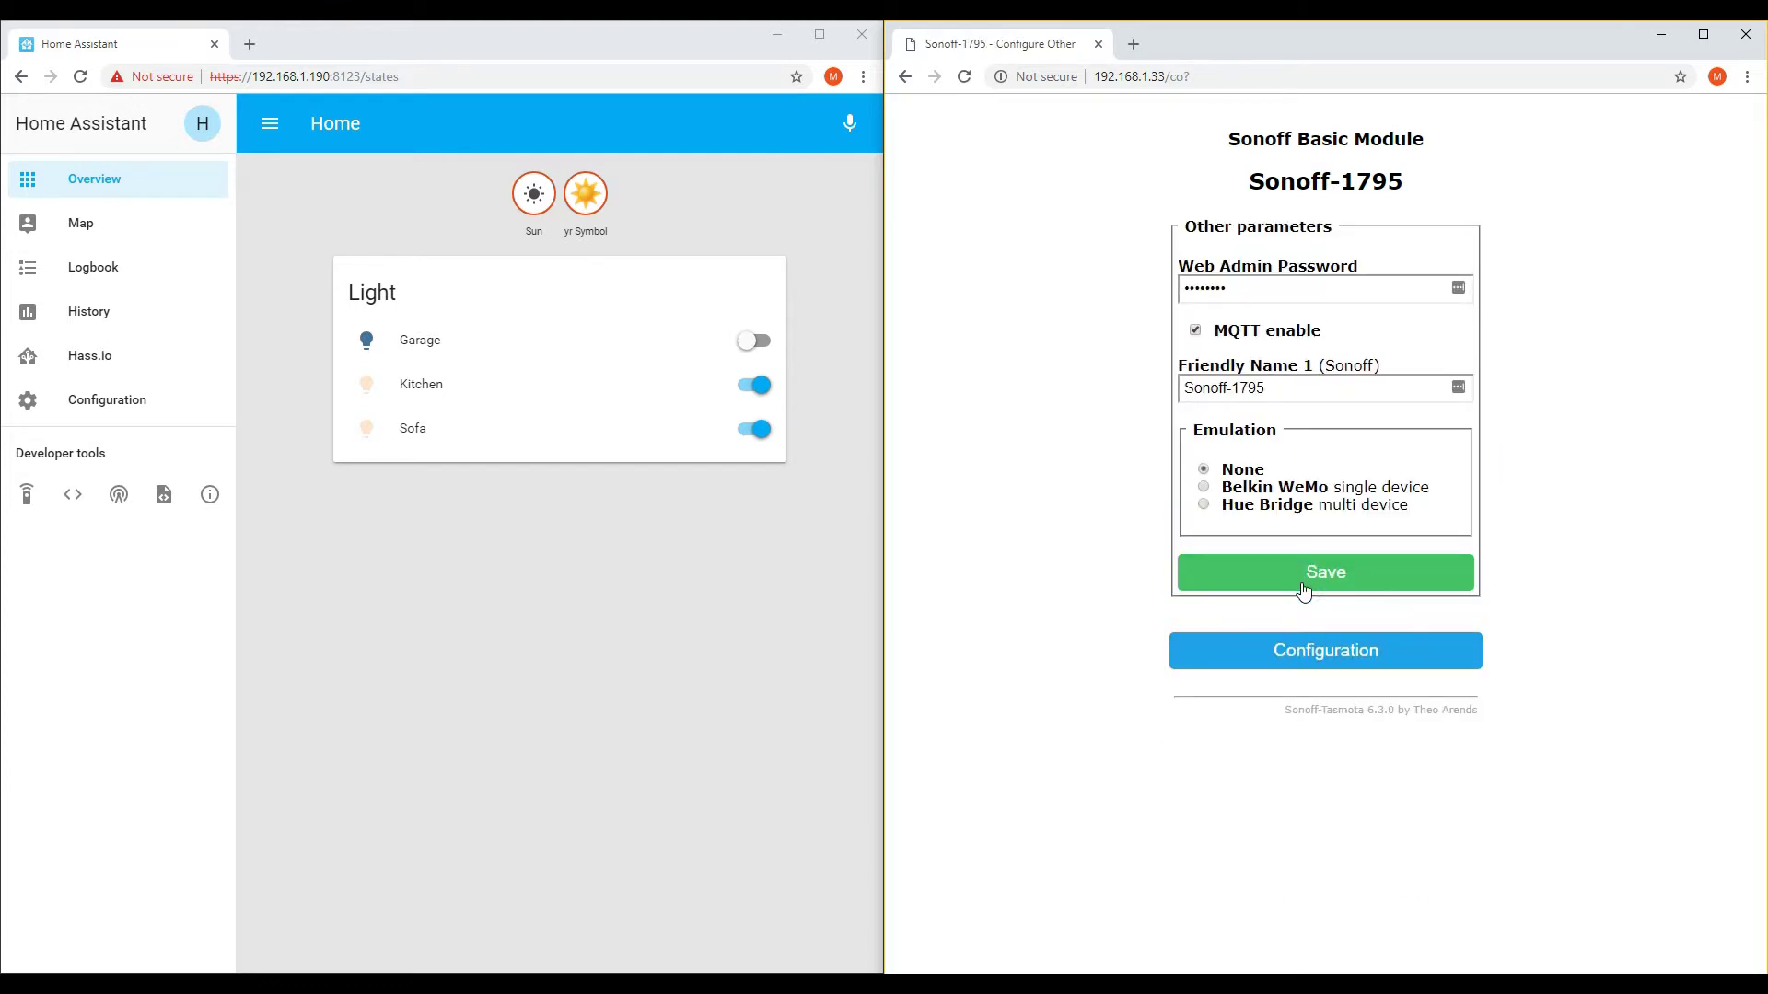
click(1203, 489)
click(1315, 578)
click(1326, 371)
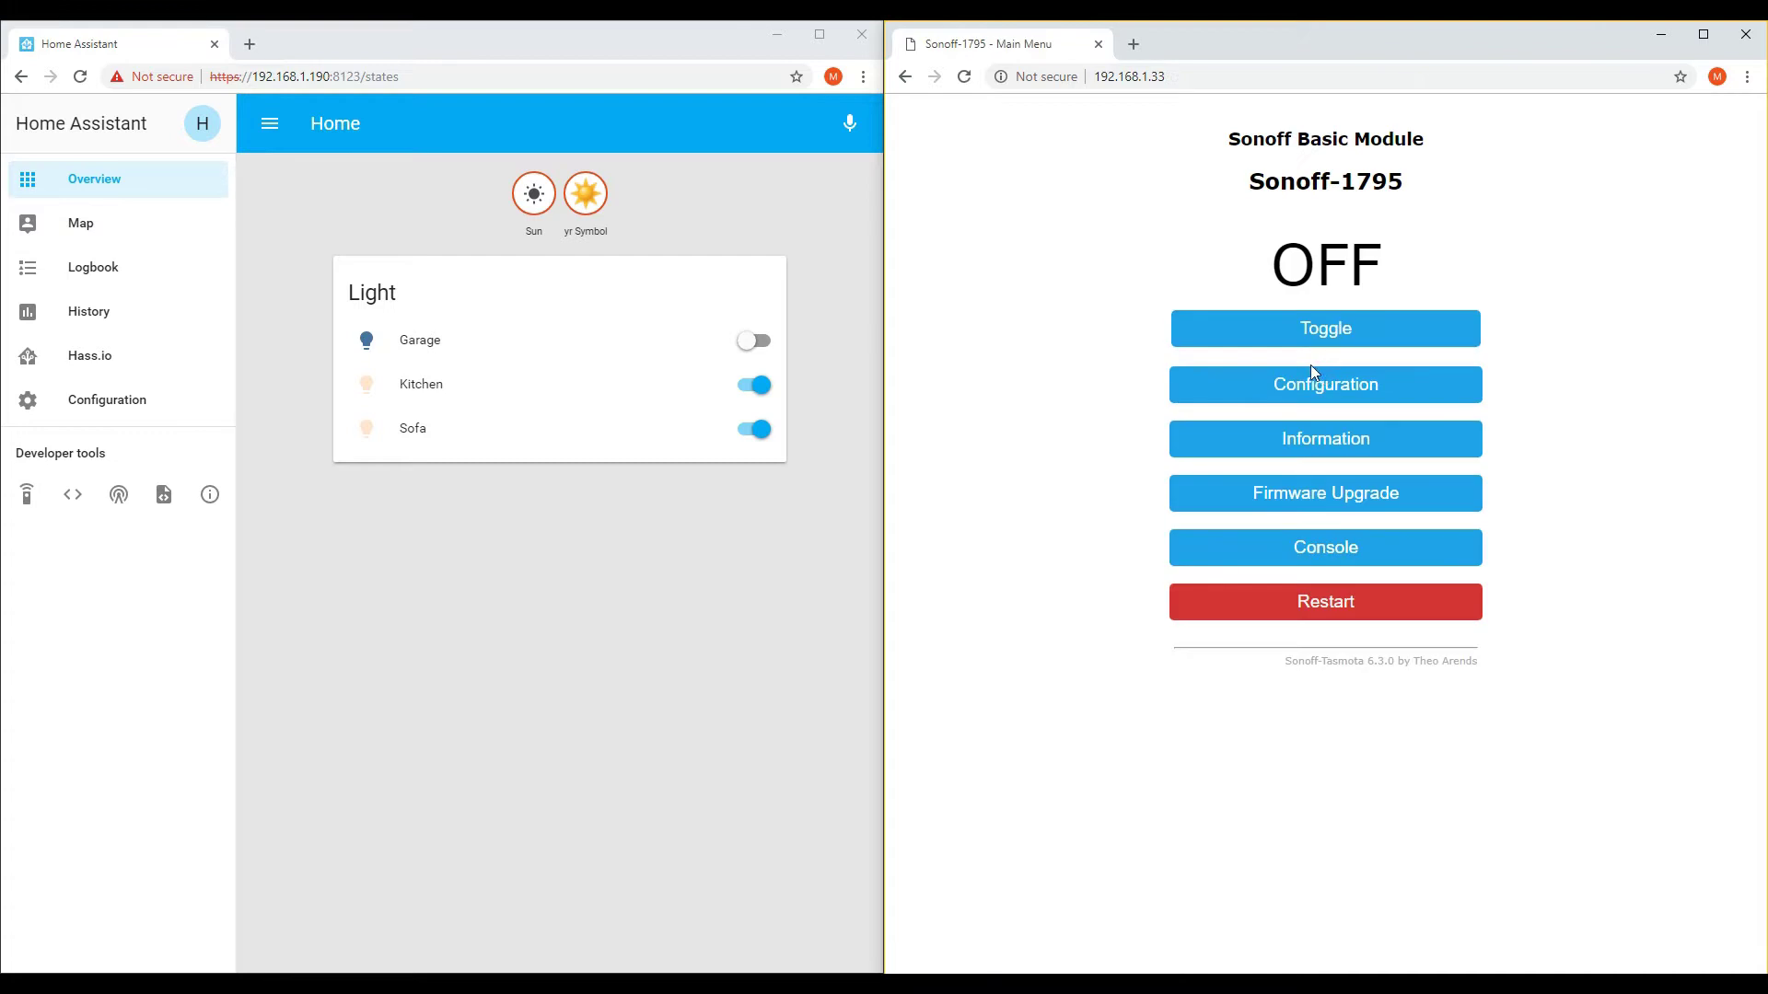
Step: Restart the Home Assistant server from Configuration > General so Sonoff-1795 gets discovered
click(367, 505)
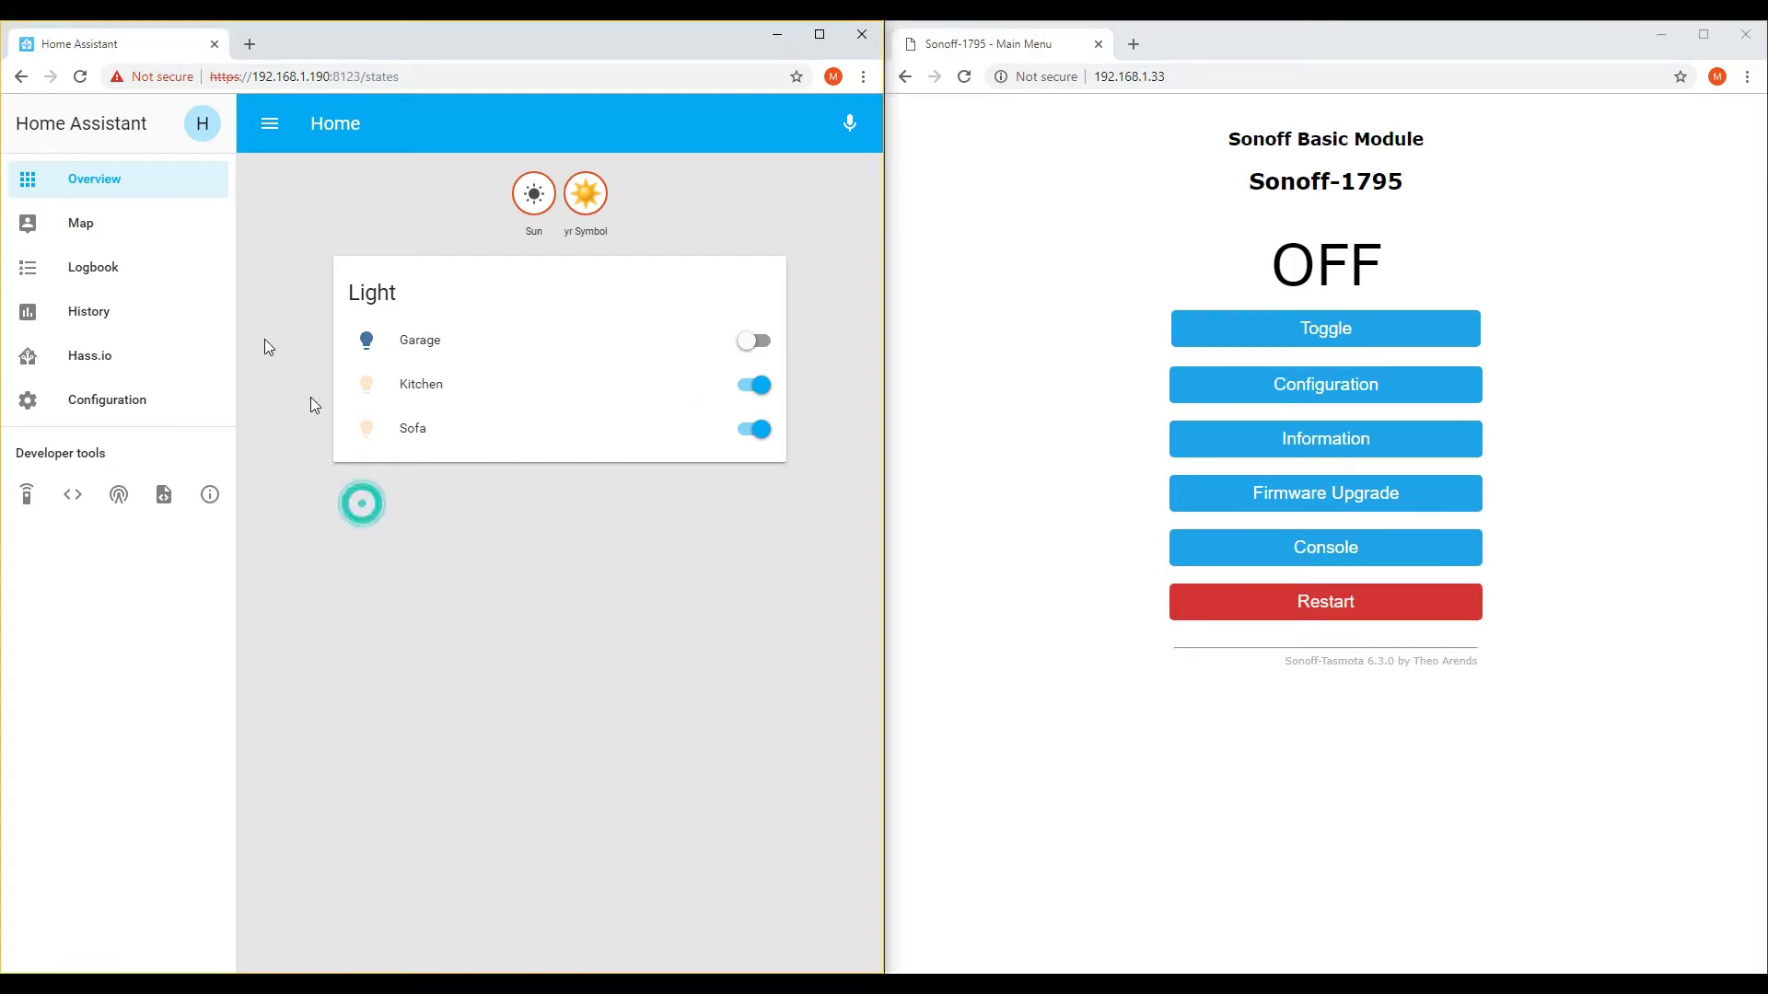
click(89, 188)
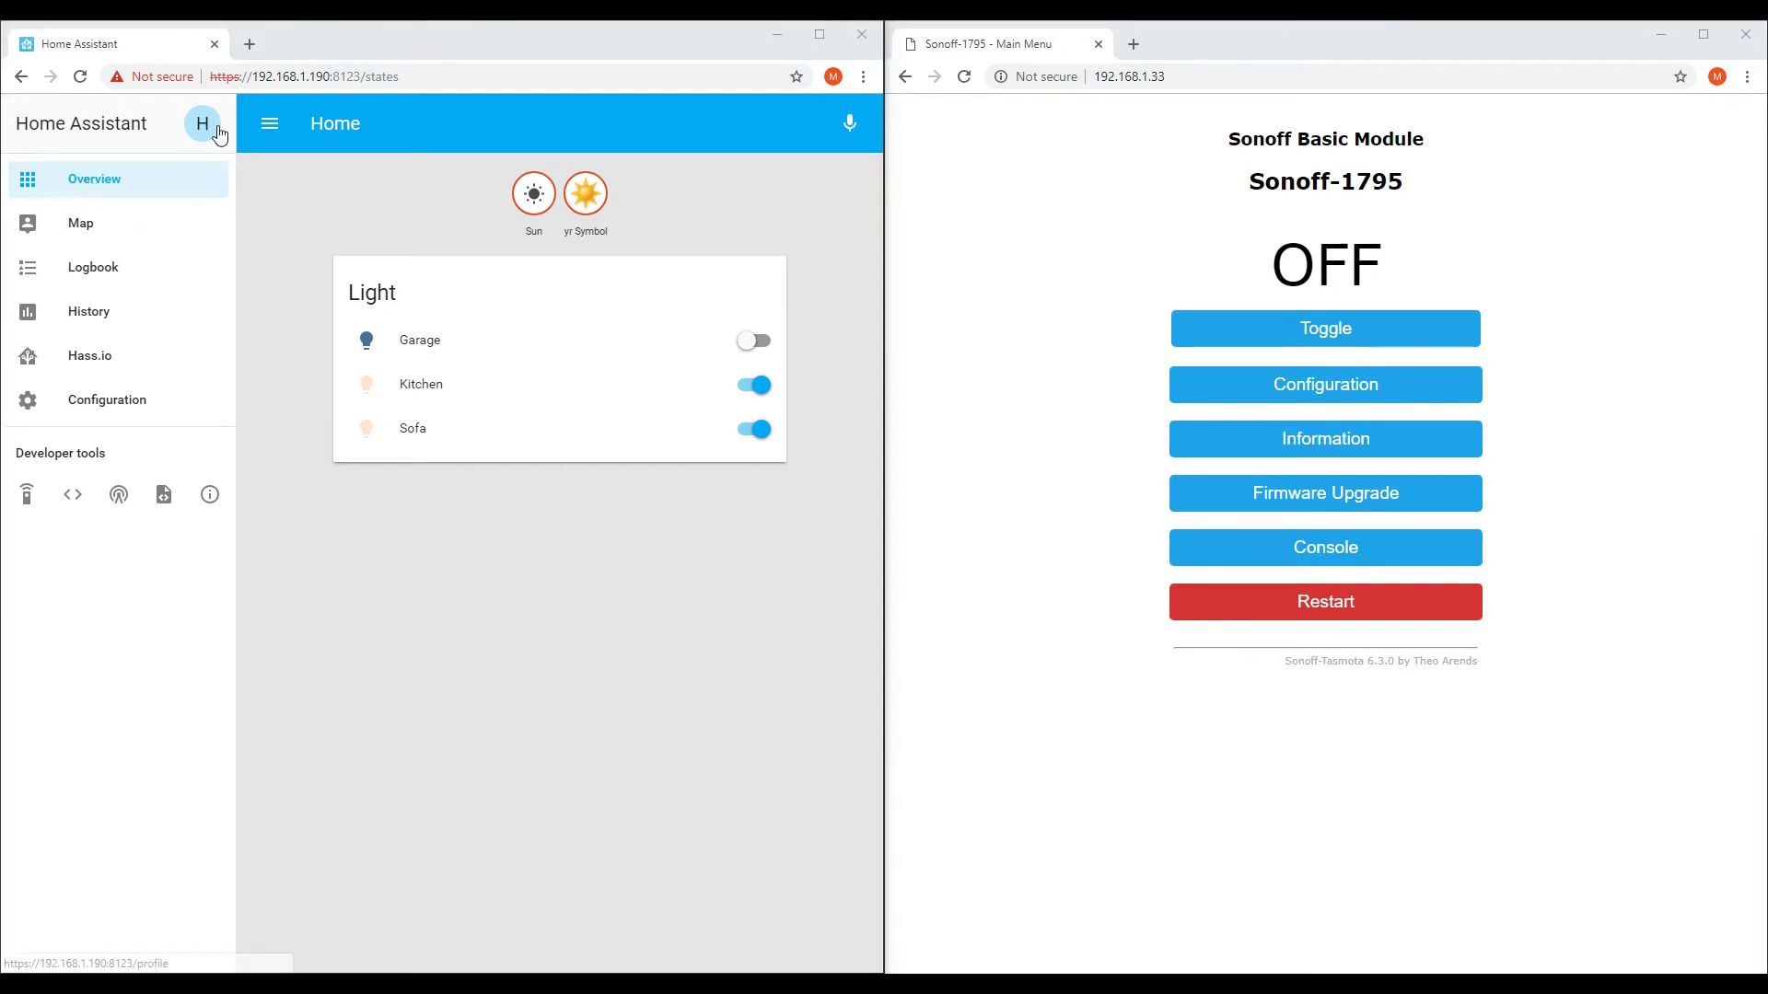
click(108, 411)
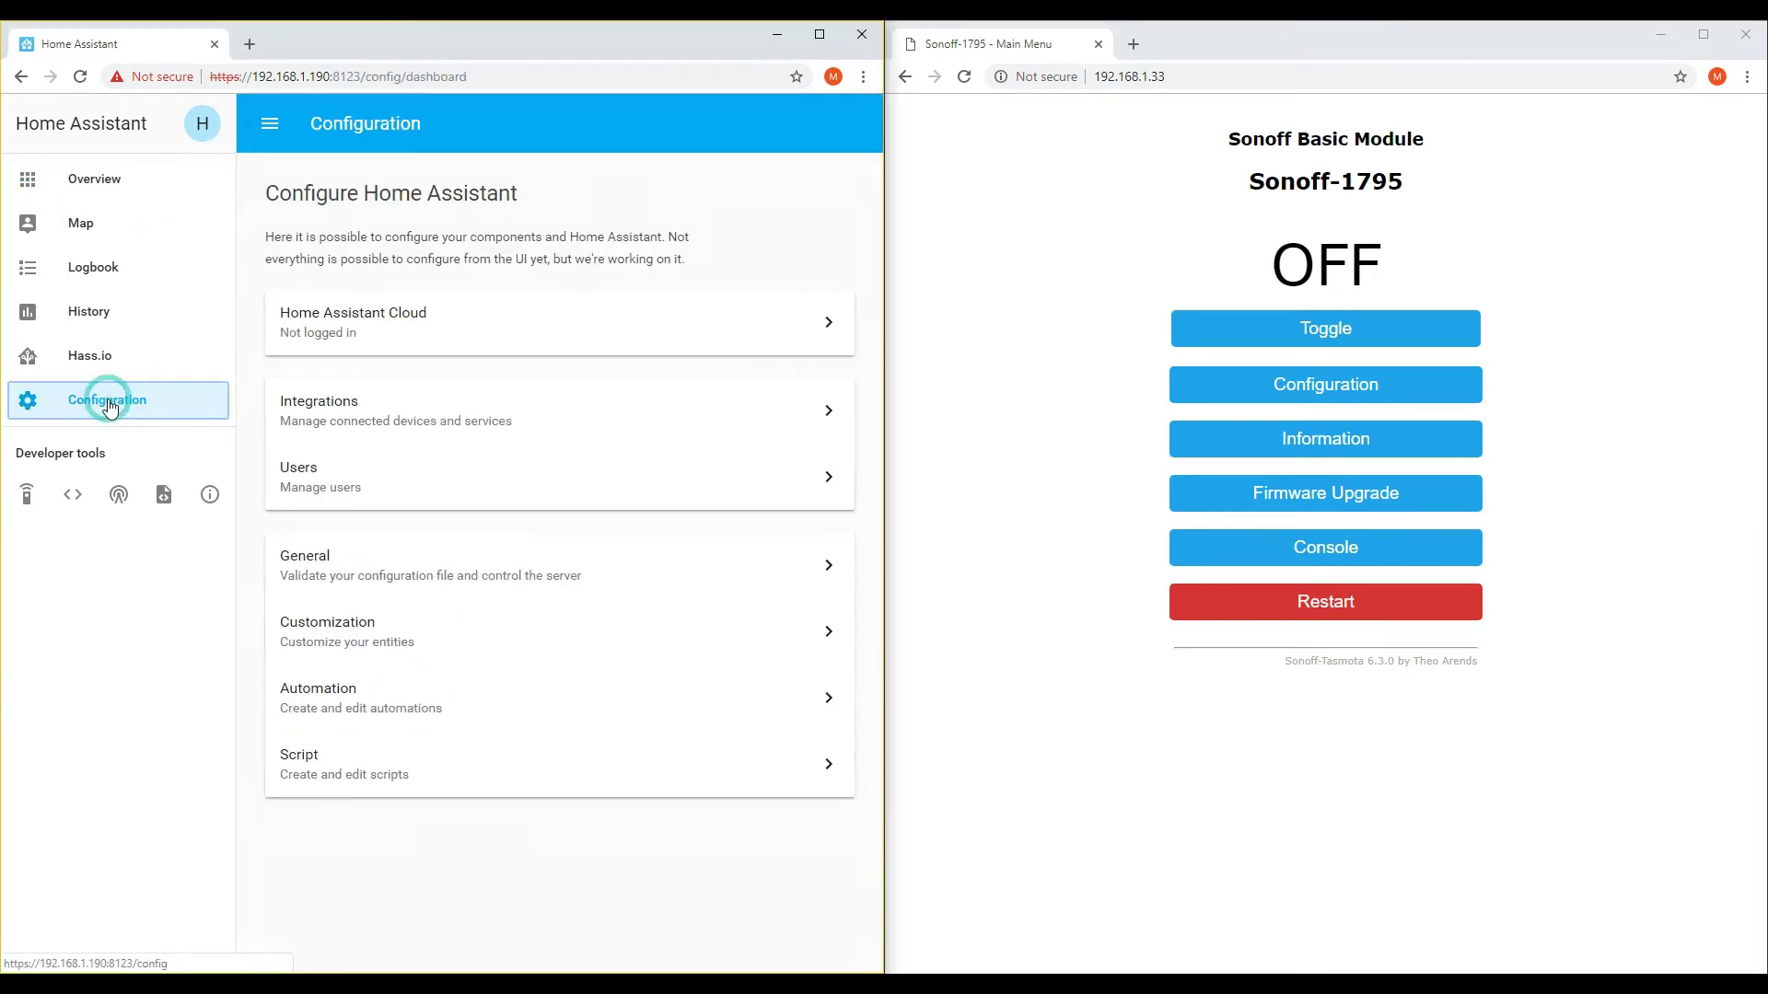
click(414, 571)
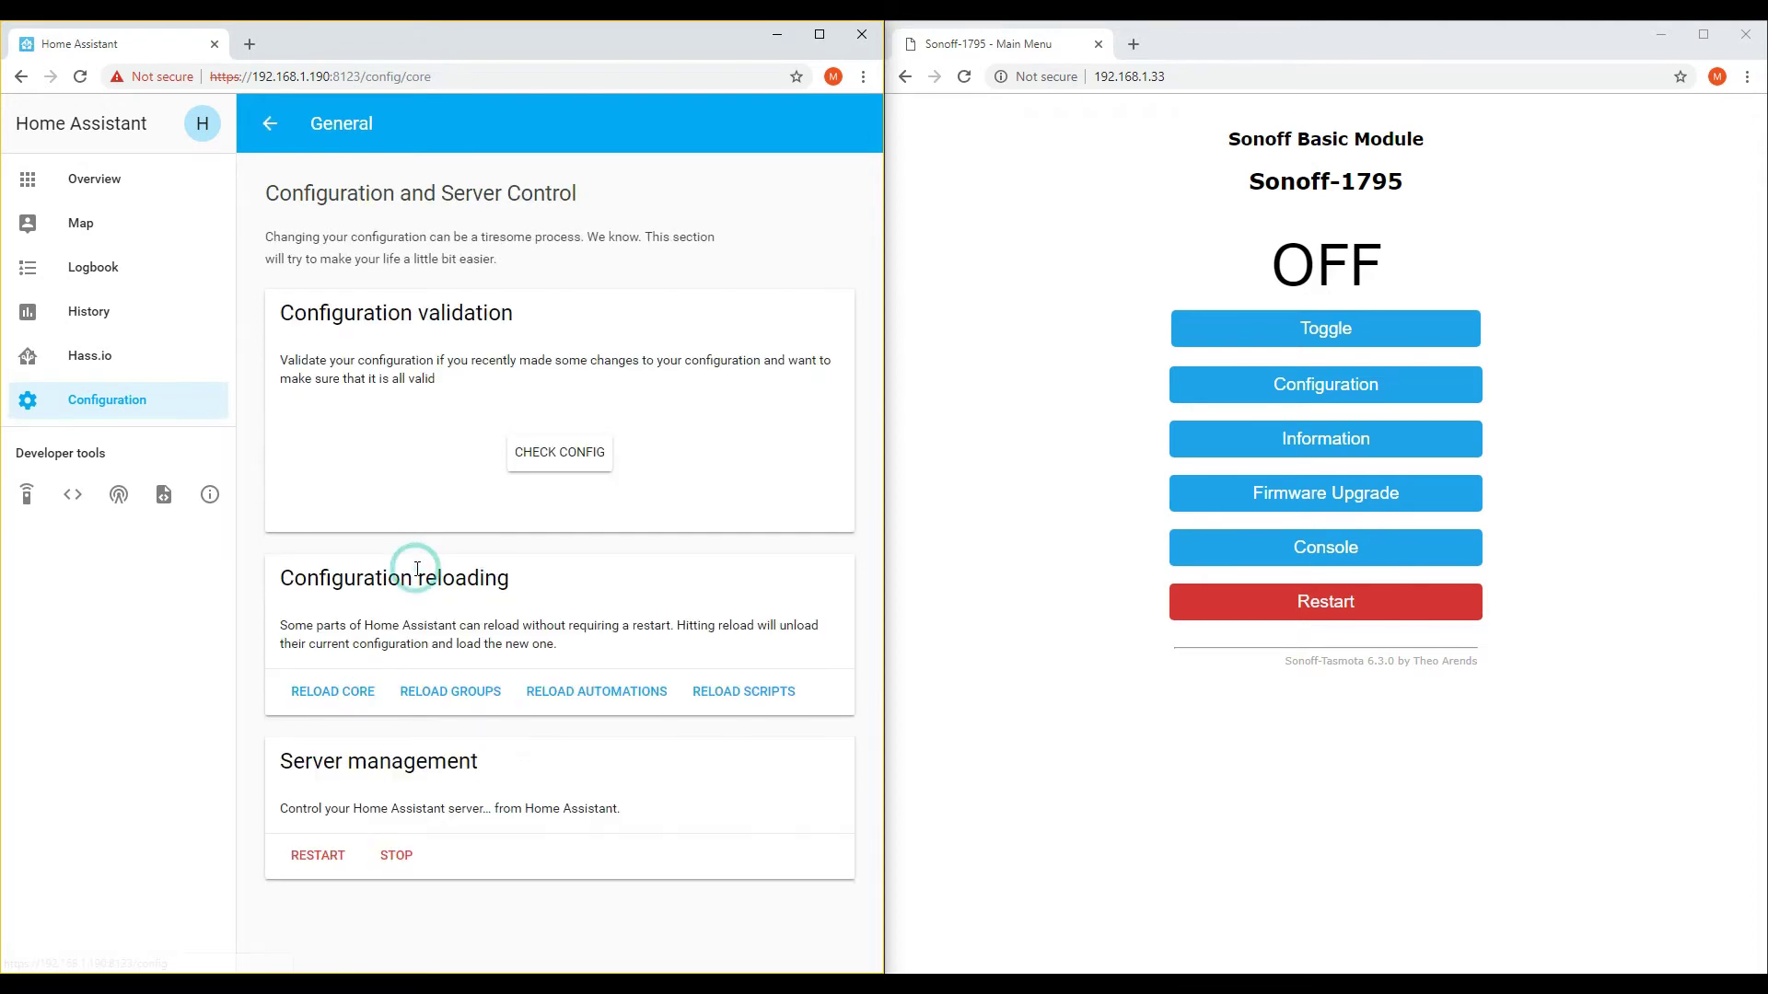
click(311, 866)
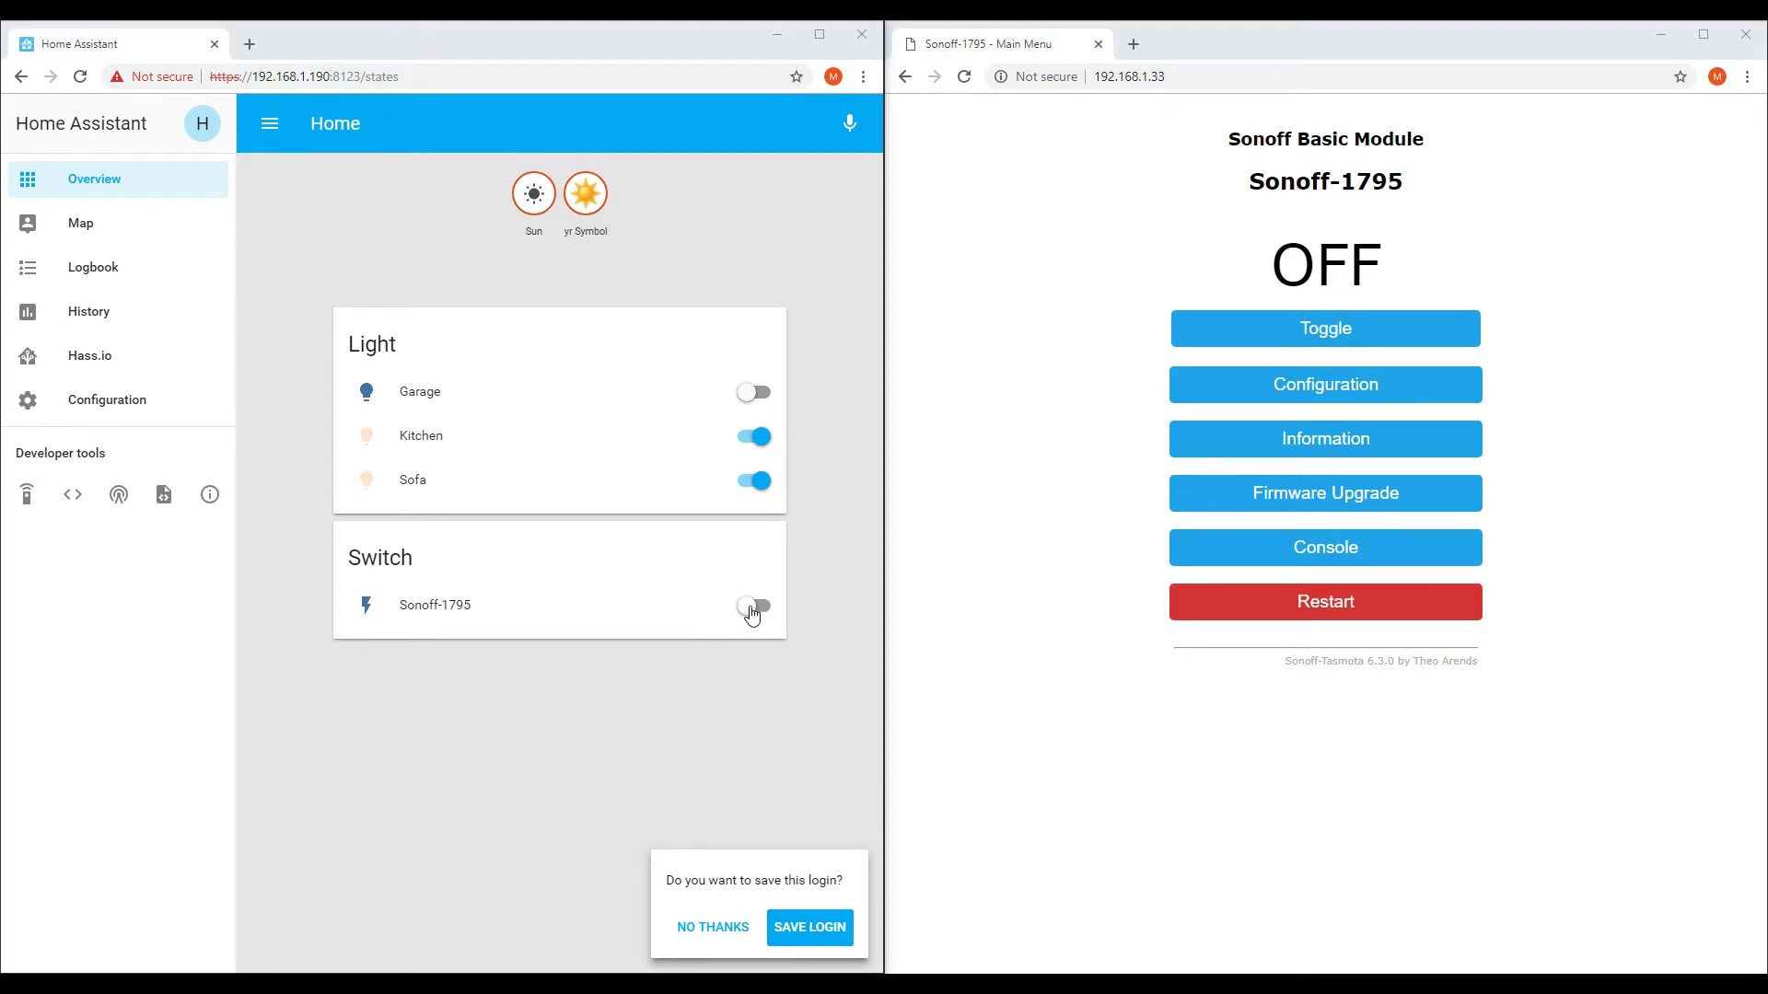
Step: Dismiss the save-login prompt, then toggle Sonoff-1795 on and back off
click(729, 932)
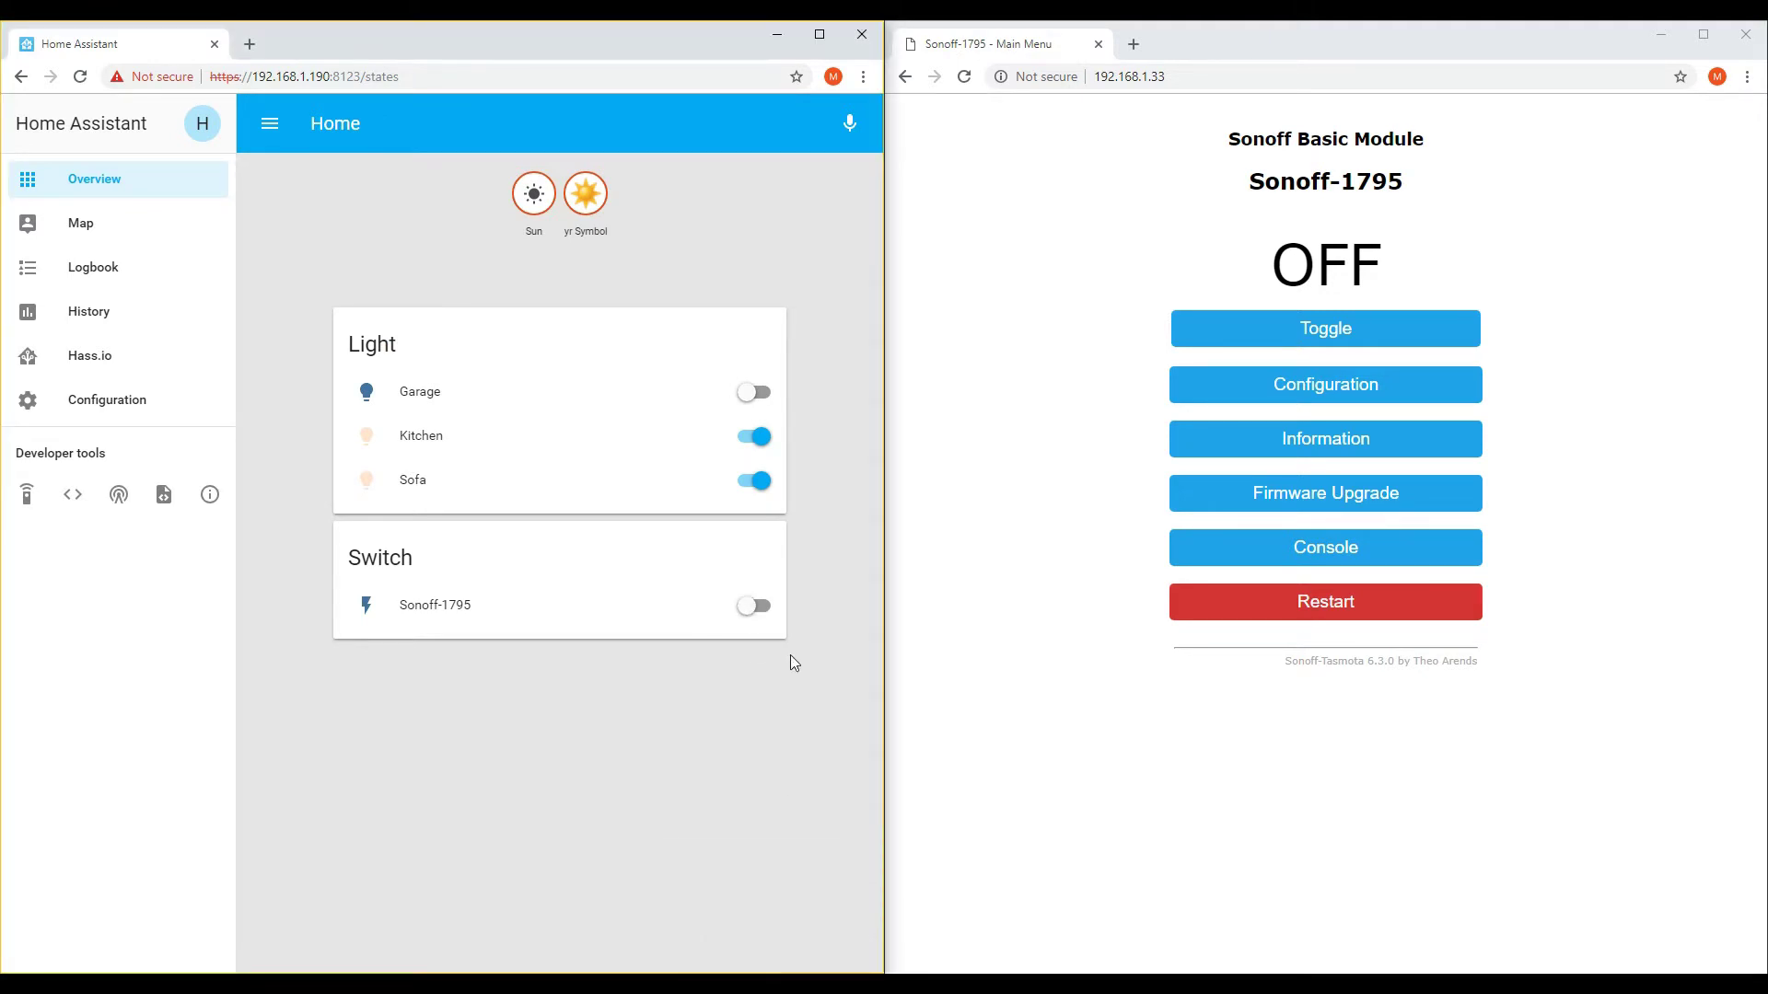
click(762, 611)
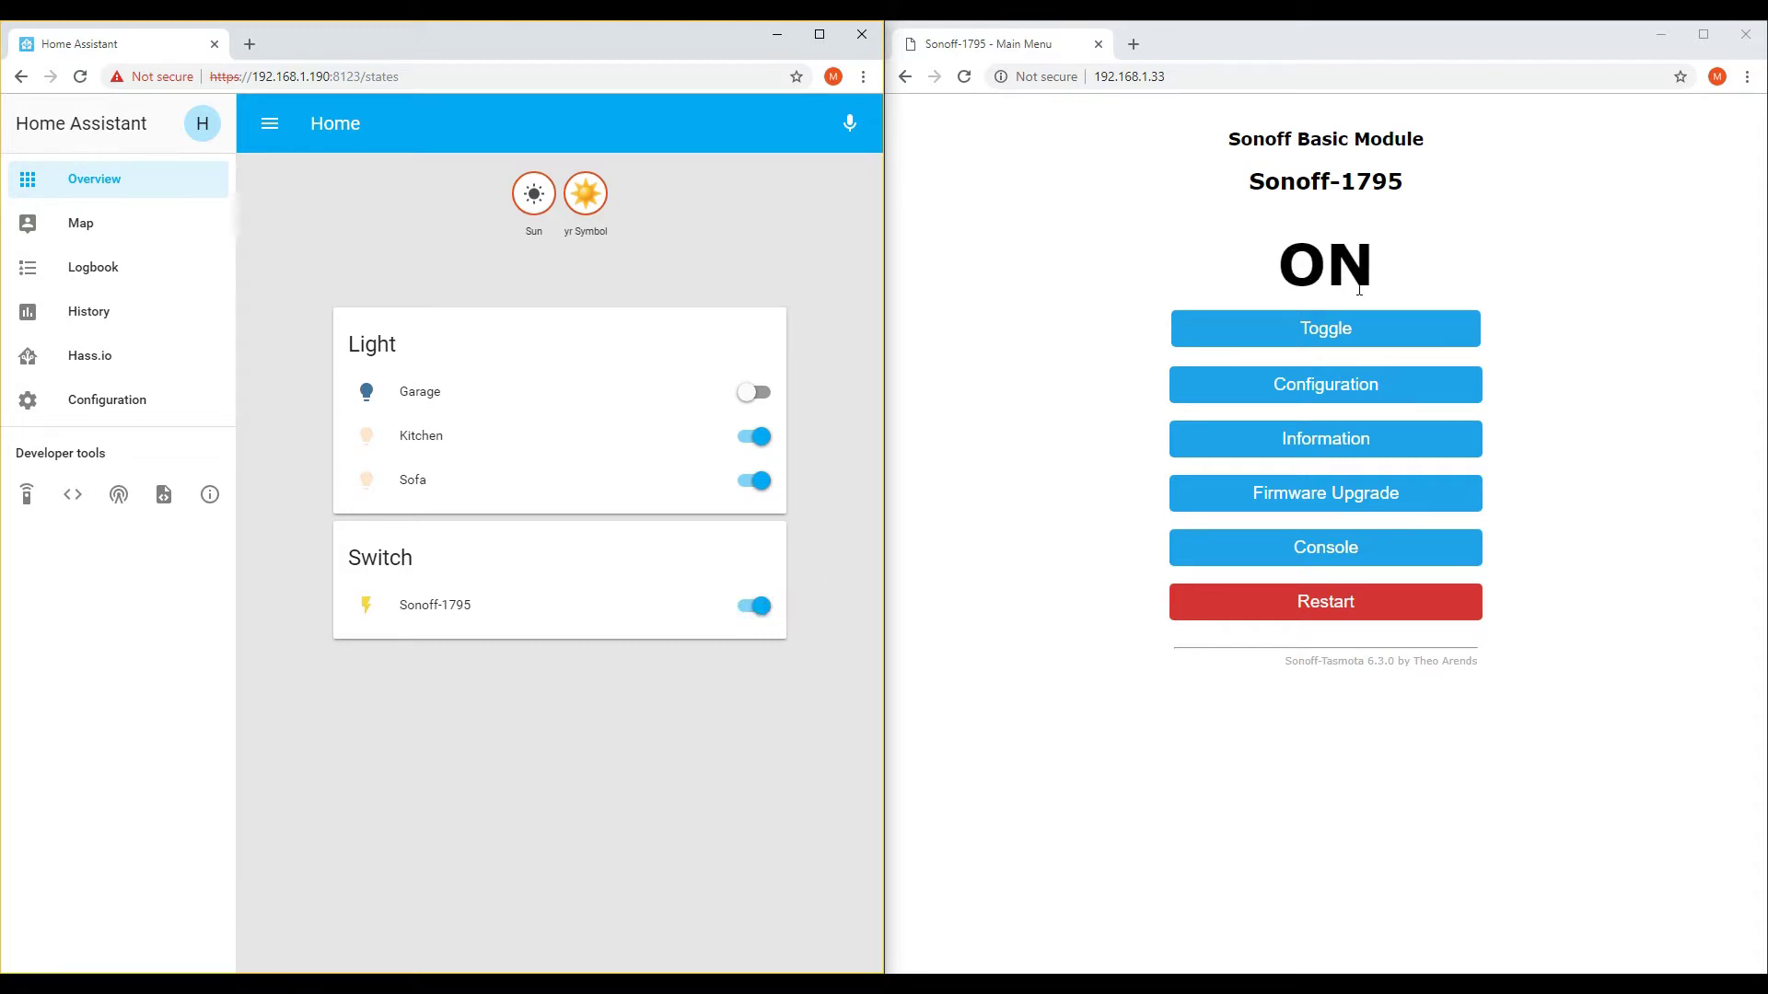
click(756, 608)
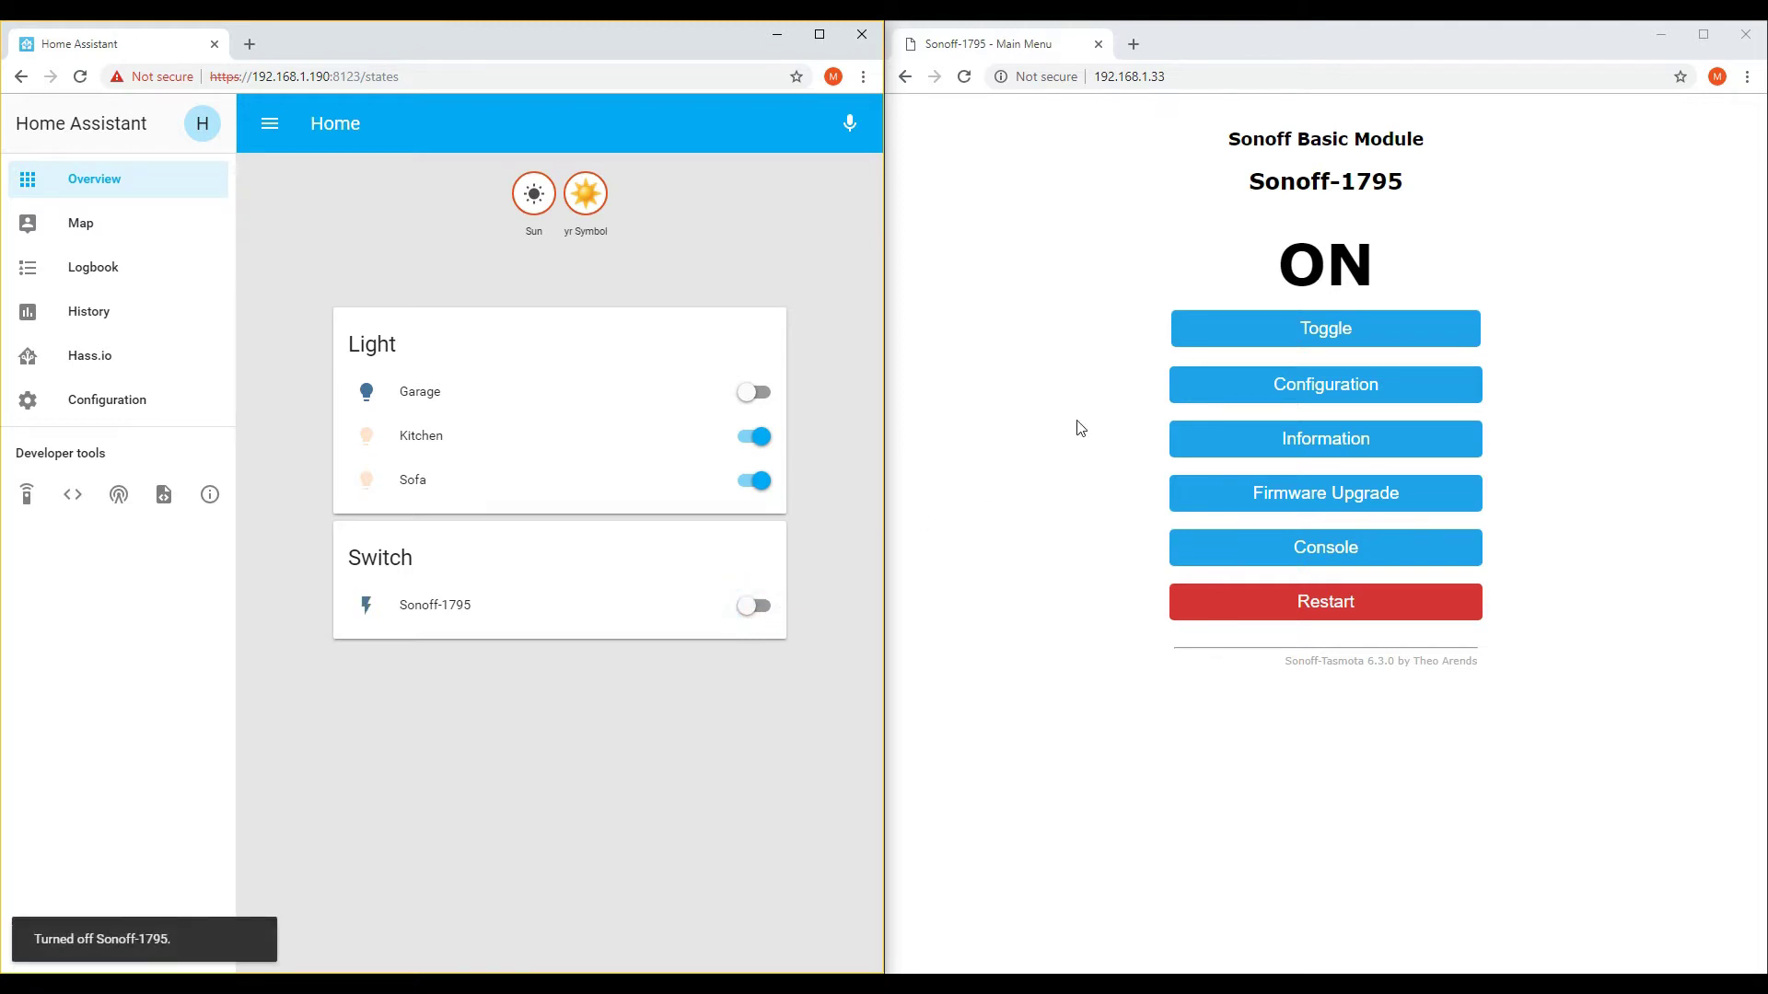
Step: Rename the Sonoff-1795 switch entity to 'Lamp' in its settings and close the details dialog
click(452, 613)
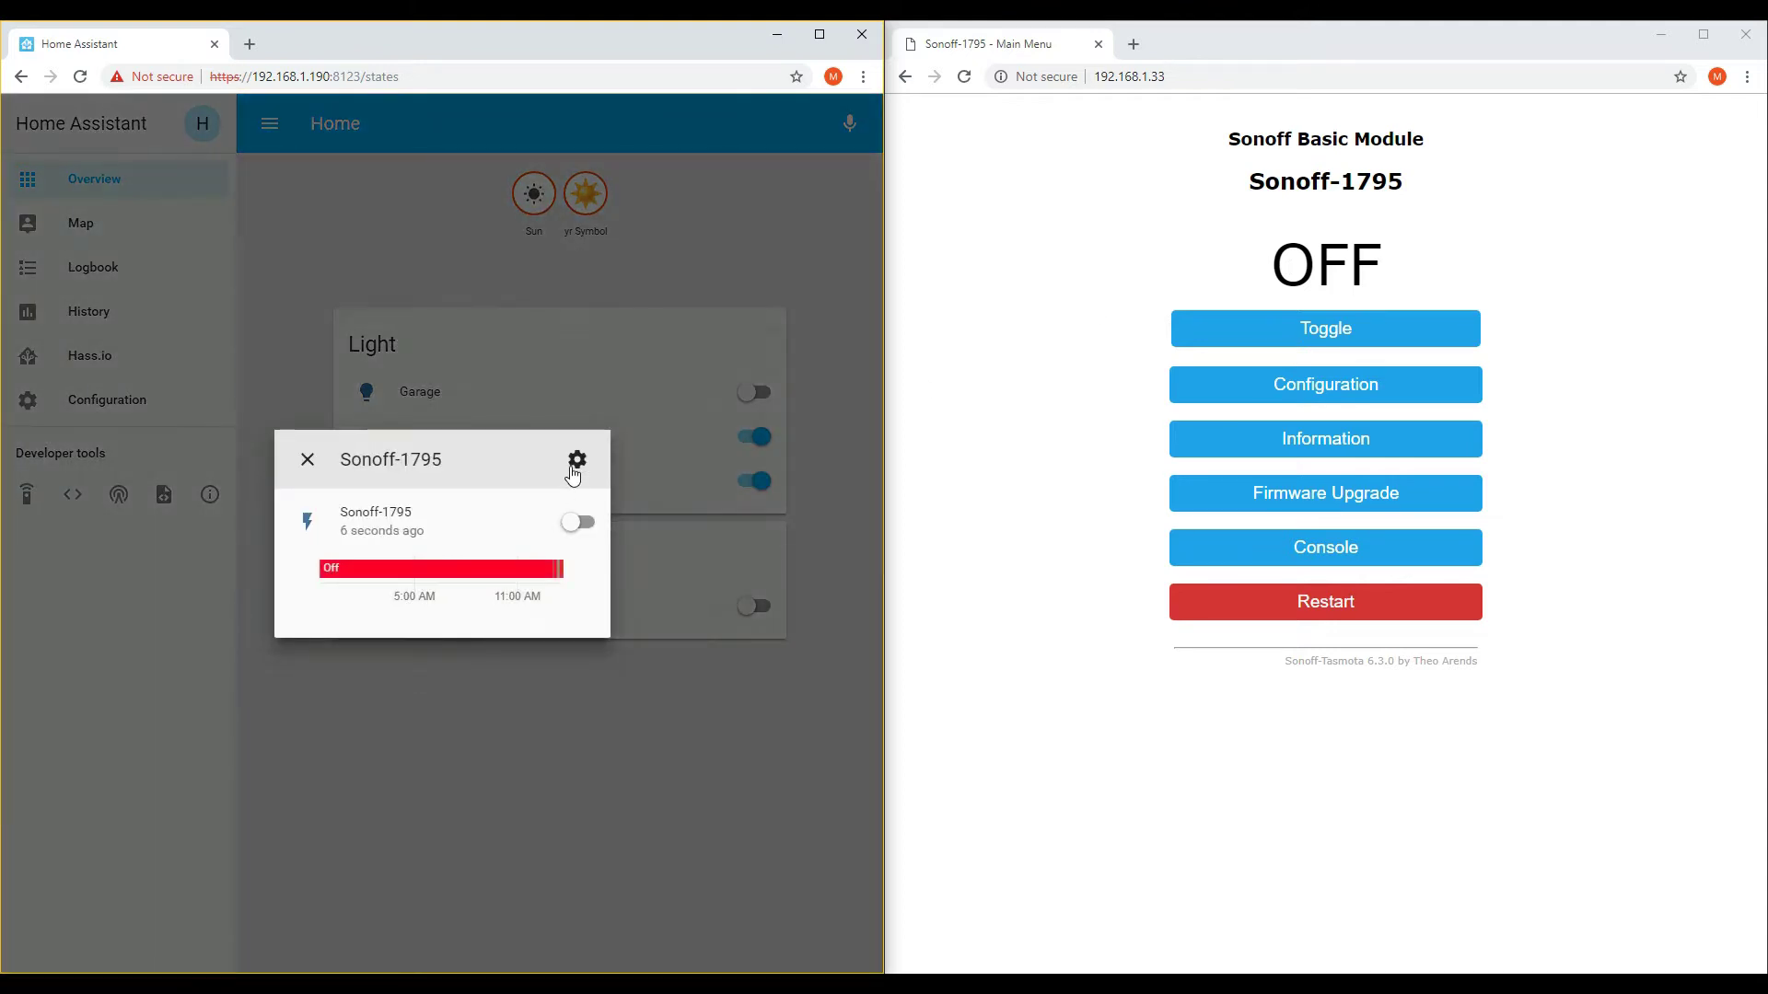
click(579, 462)
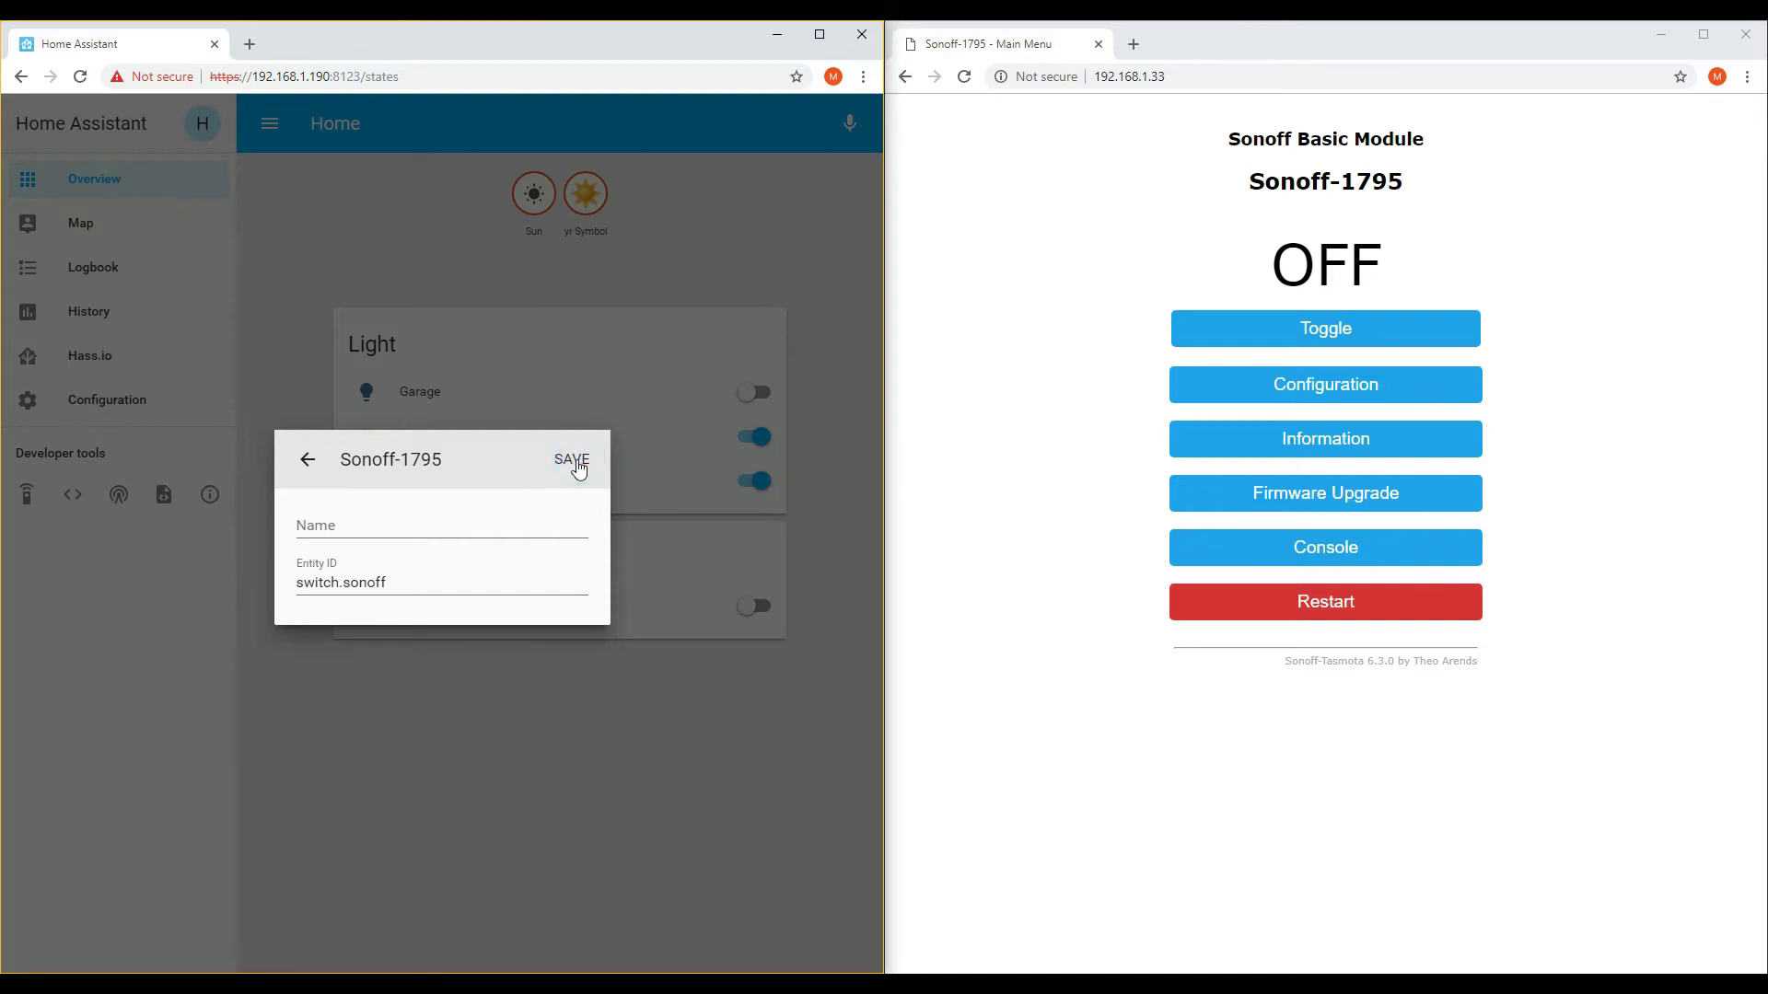
click(373, 524)
text(Lamp)
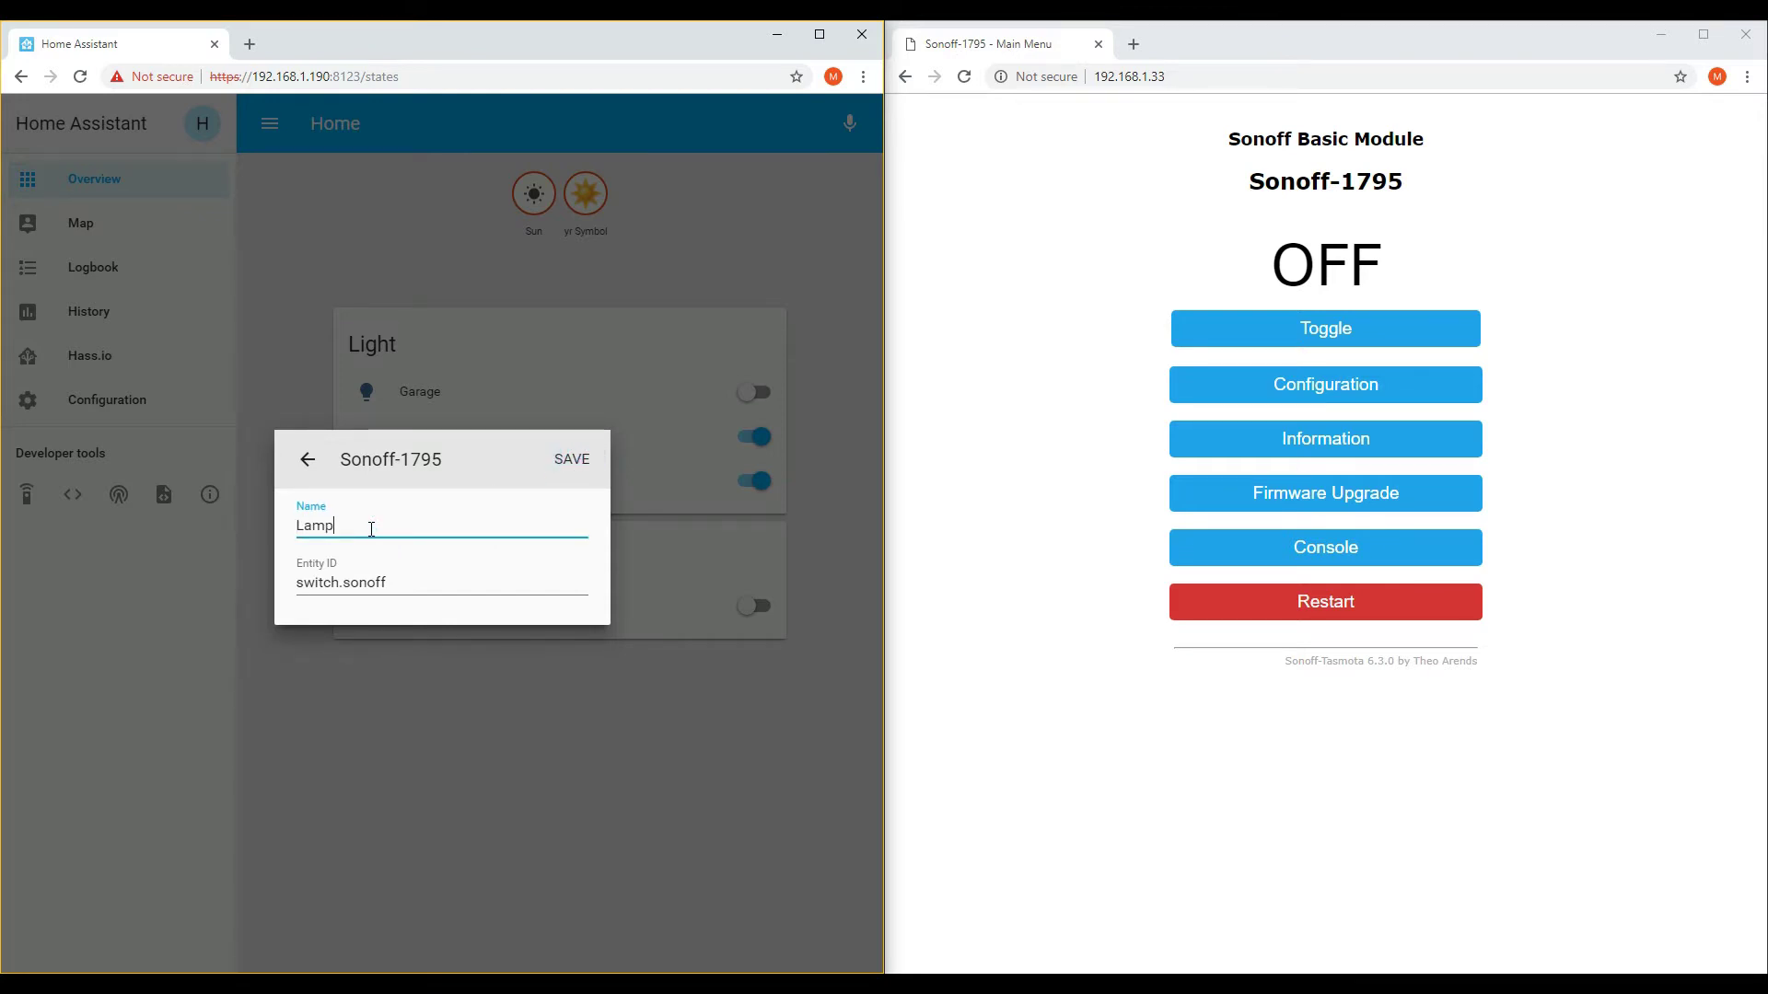
click(569, 460)
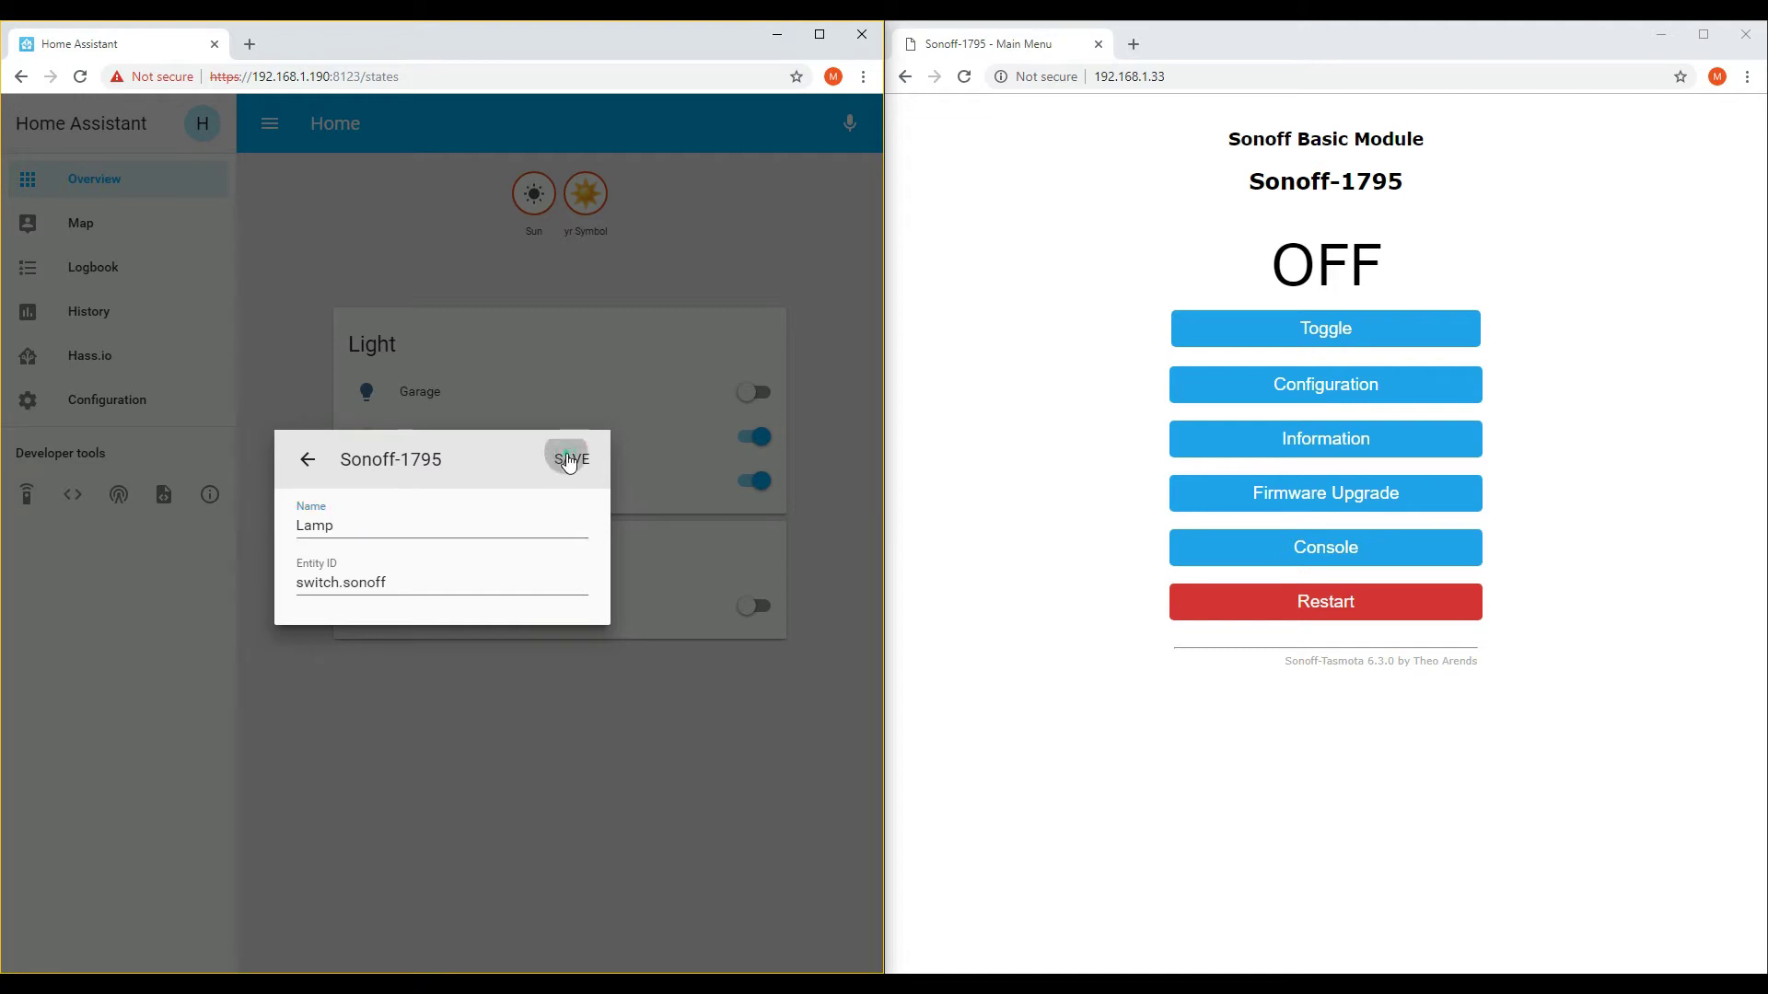
click(307, 460)
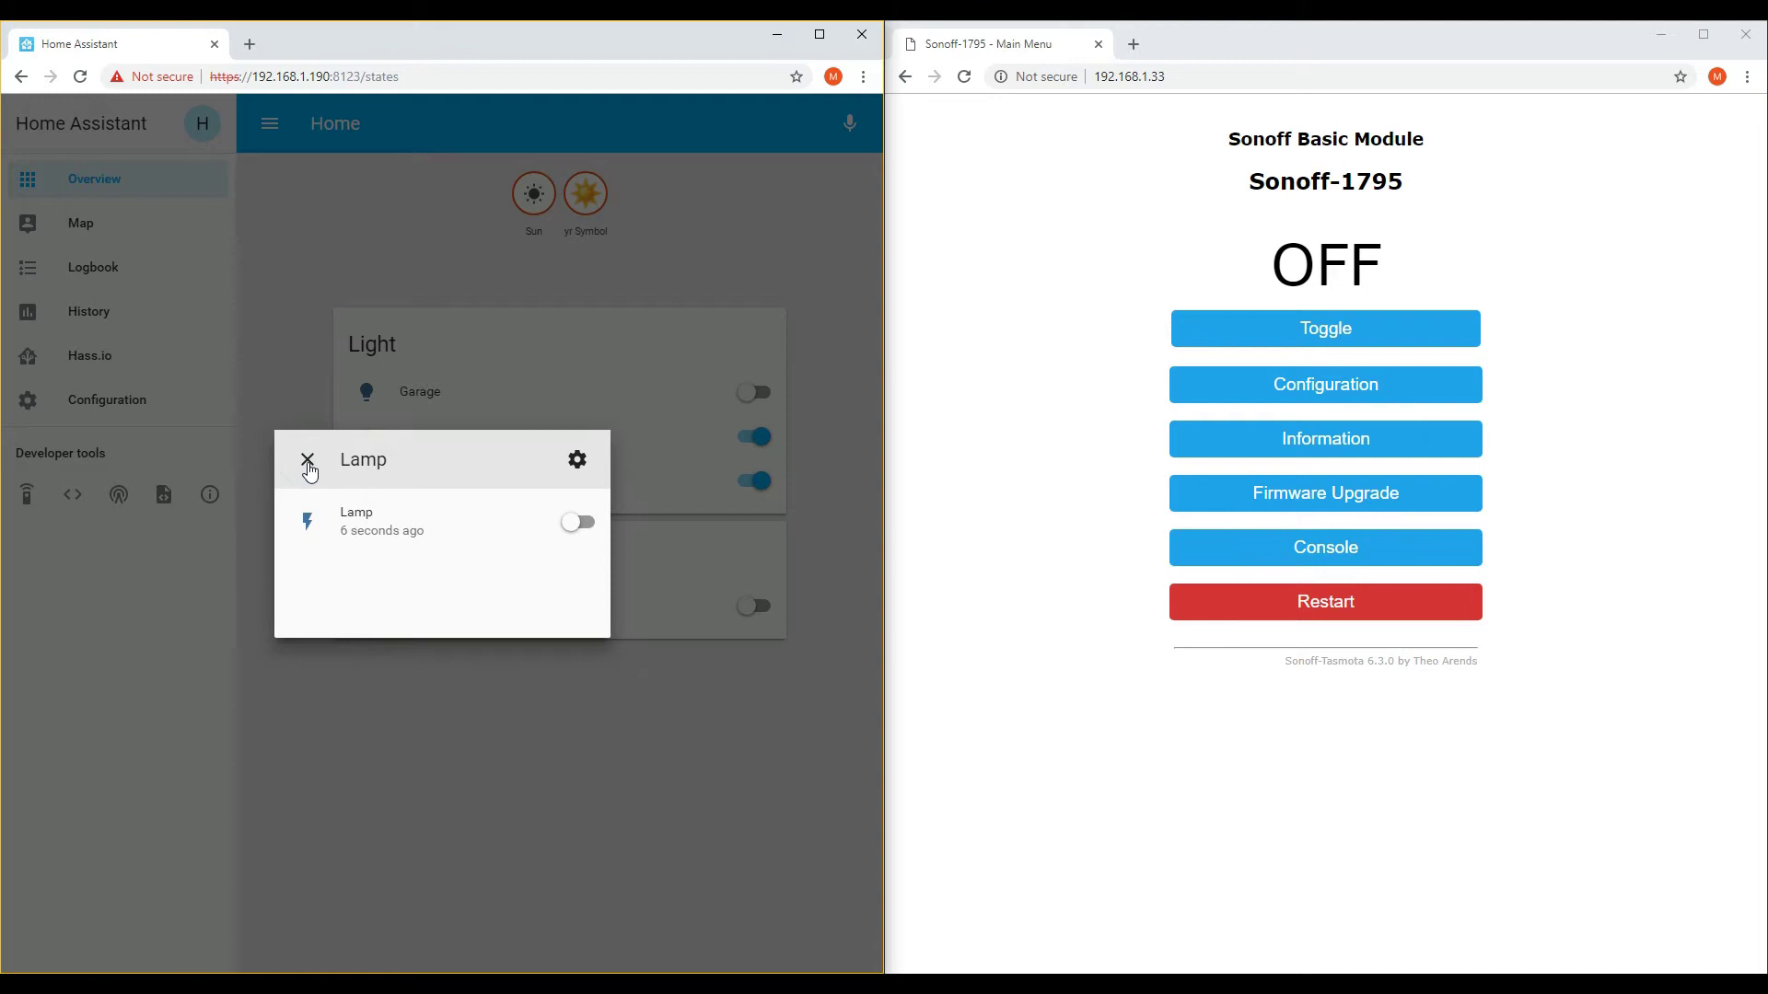
click(308, 460)
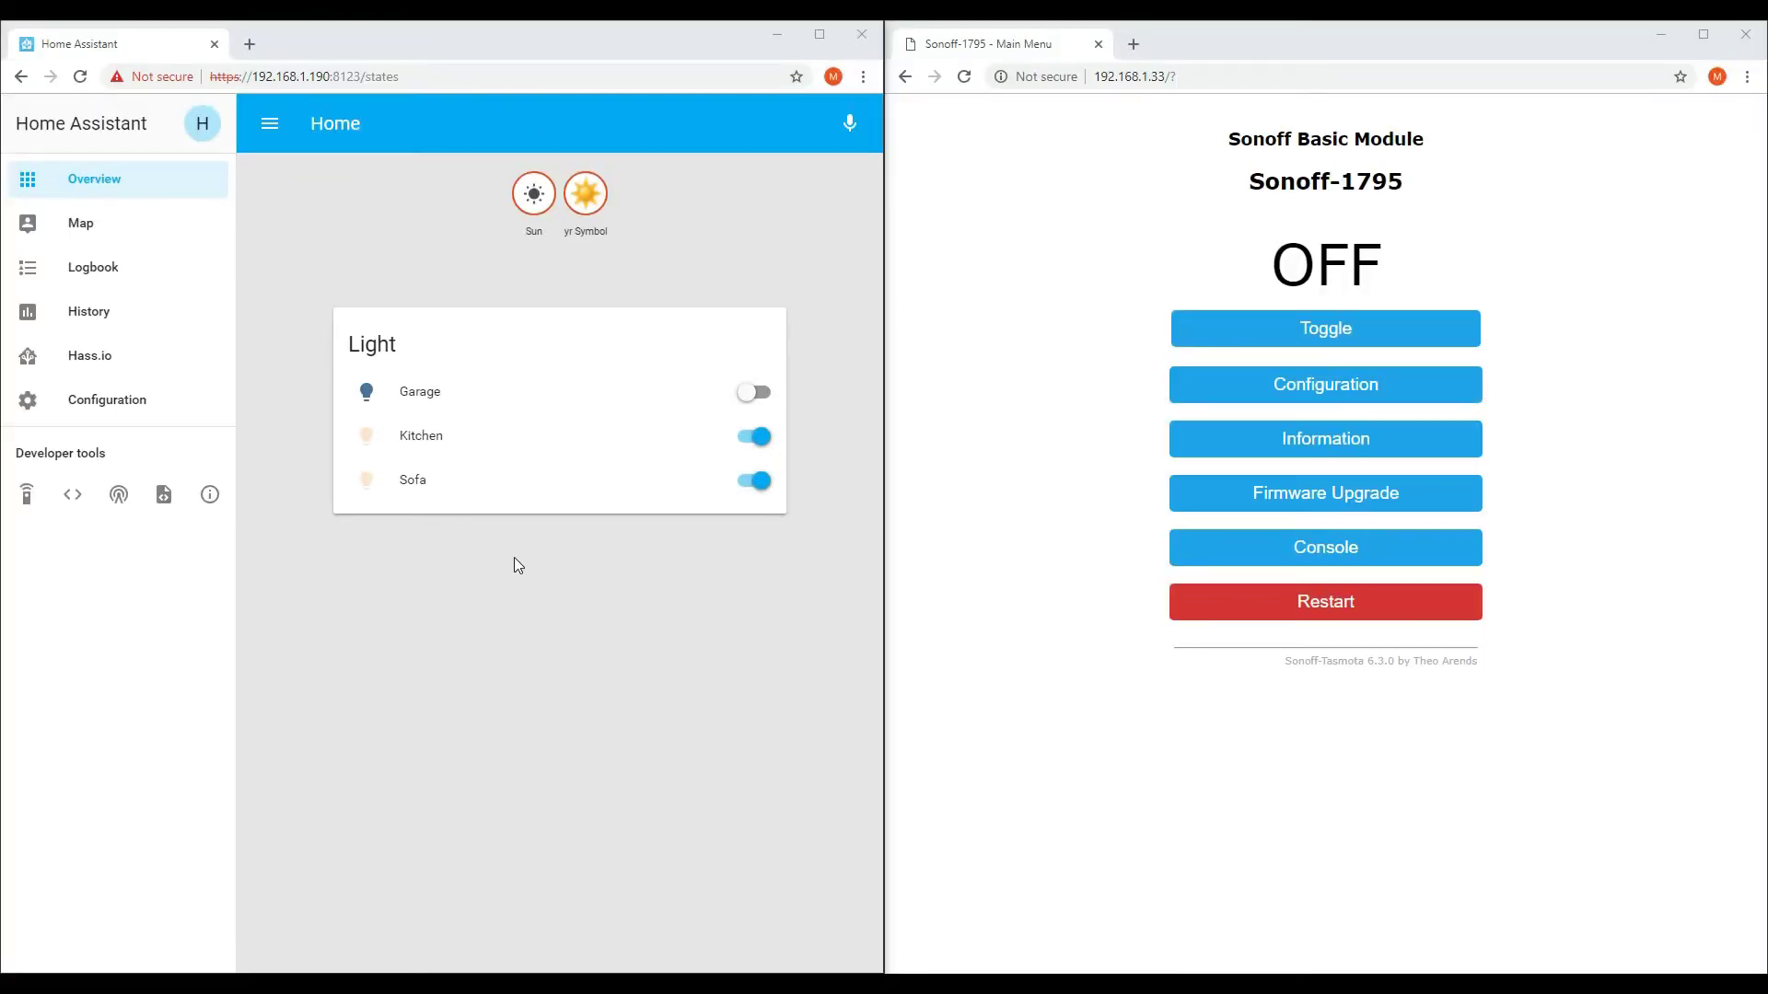
click(1308, 388)
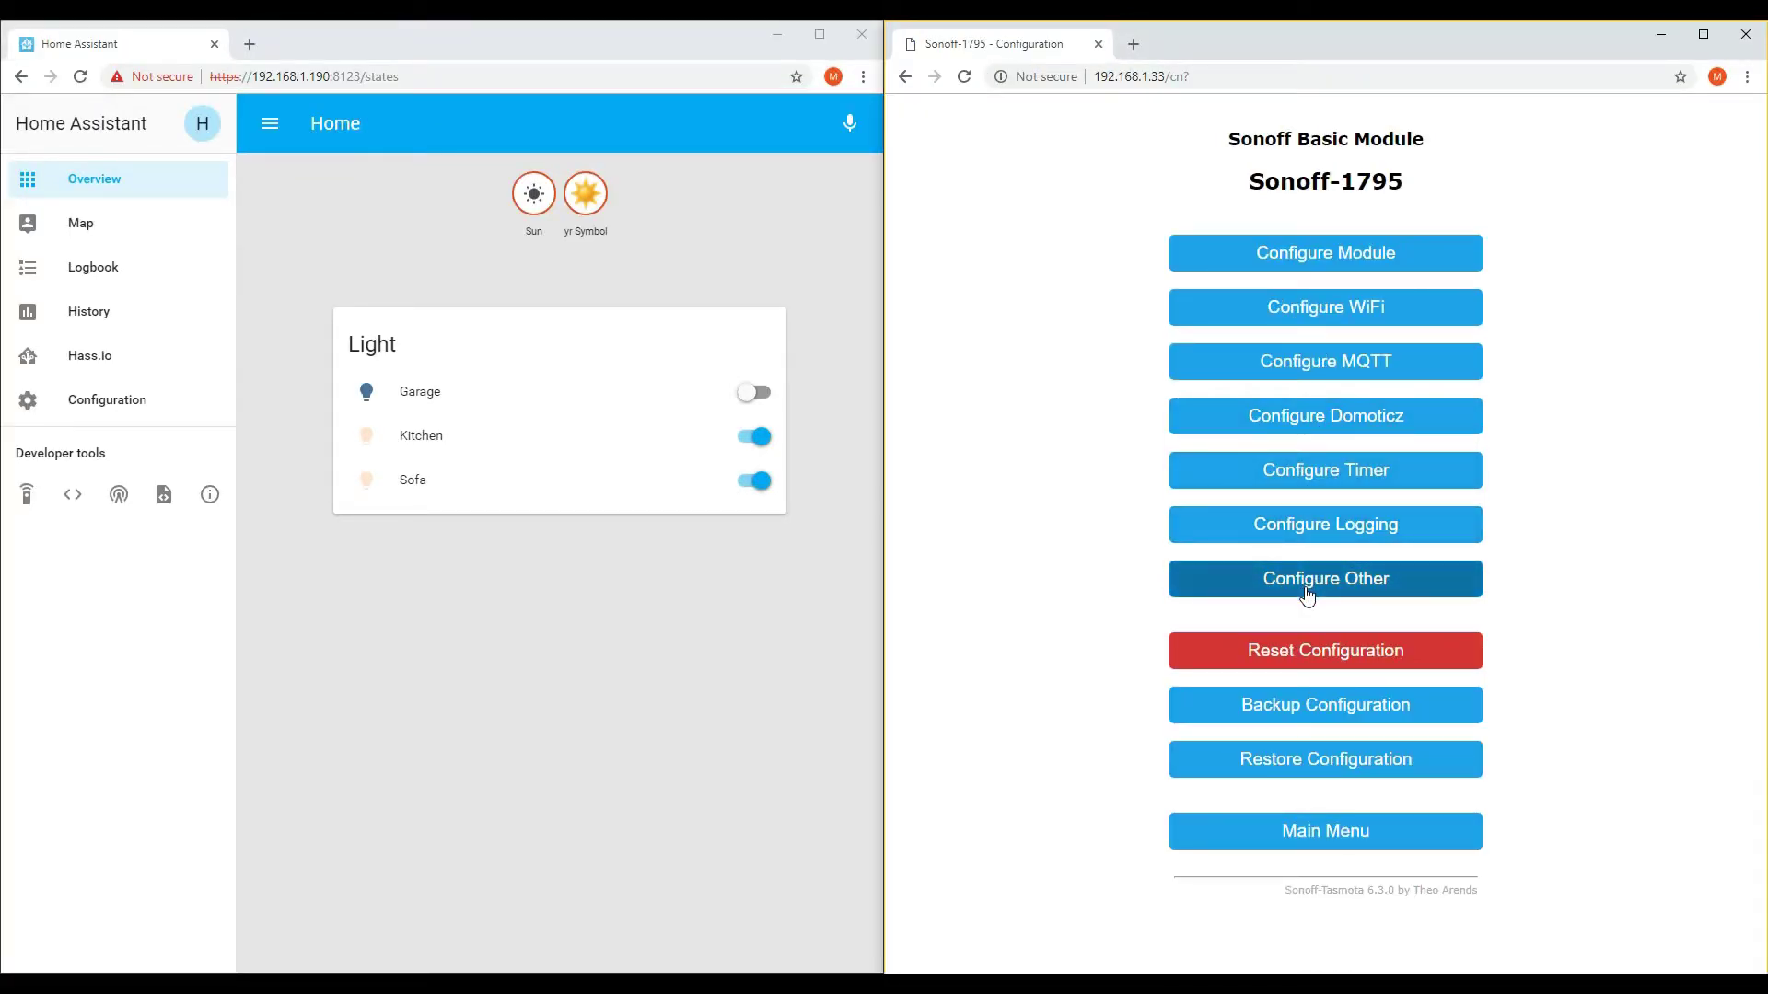
click(1307, 589)
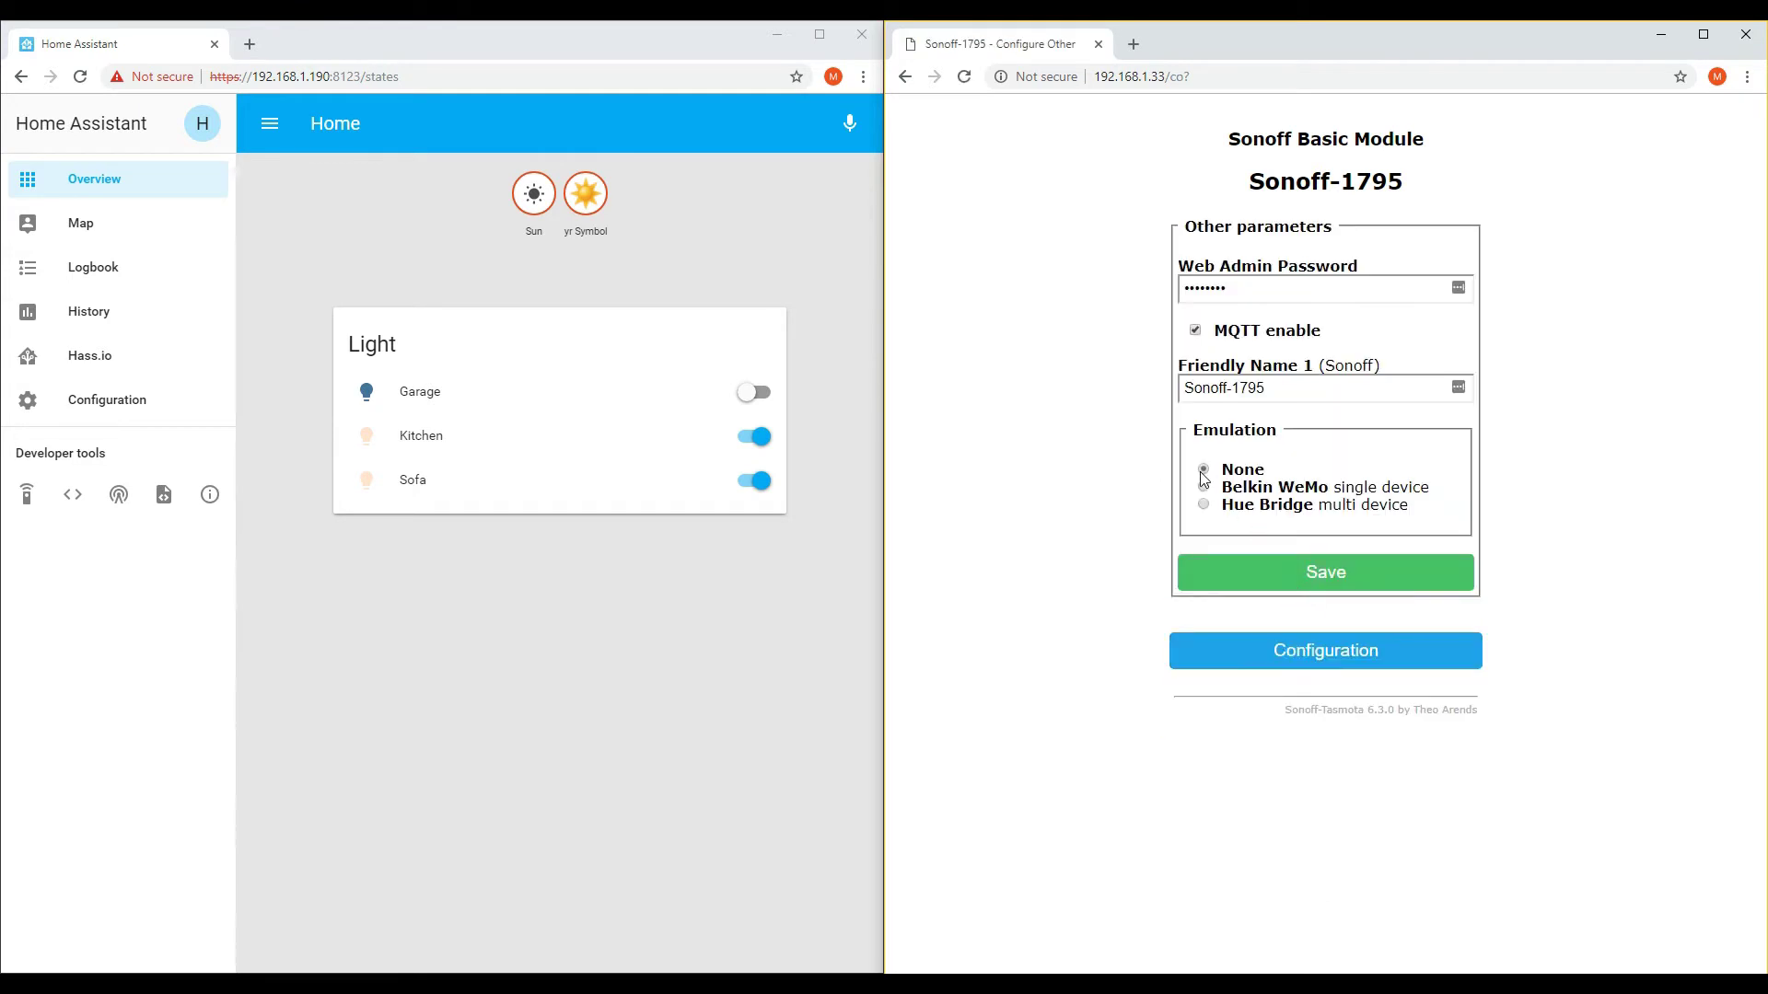
click(1285, 658)
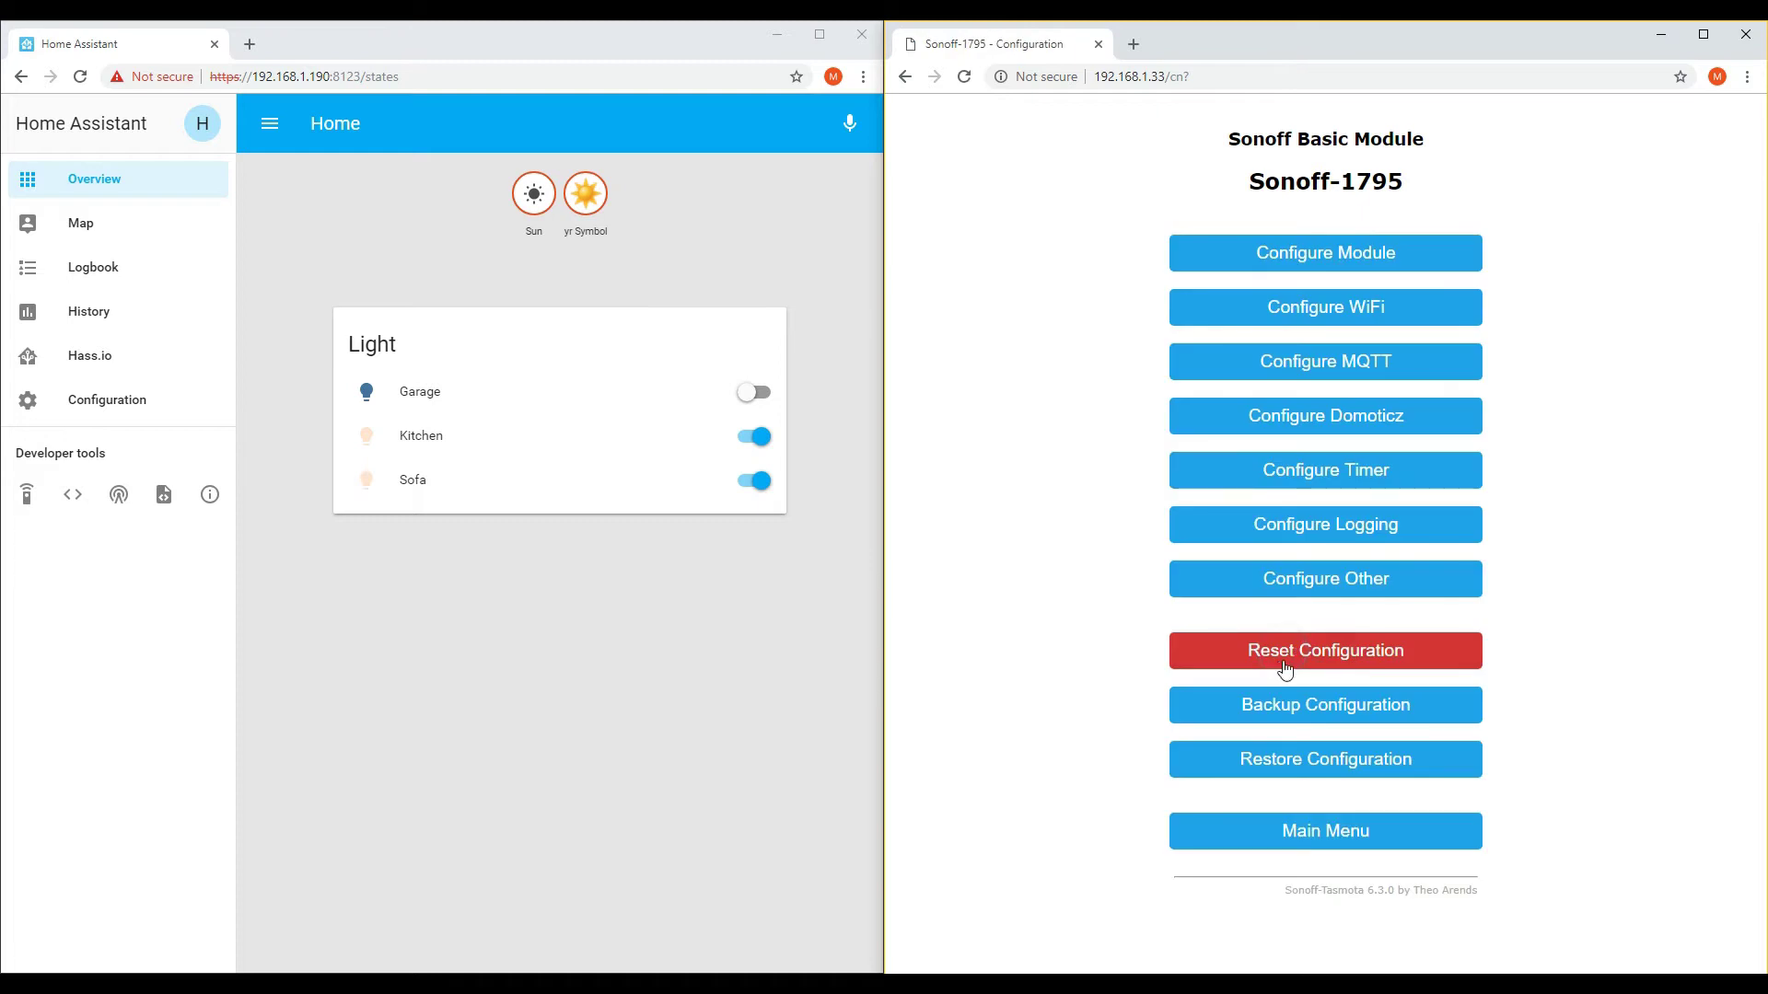
click(1307, 833)
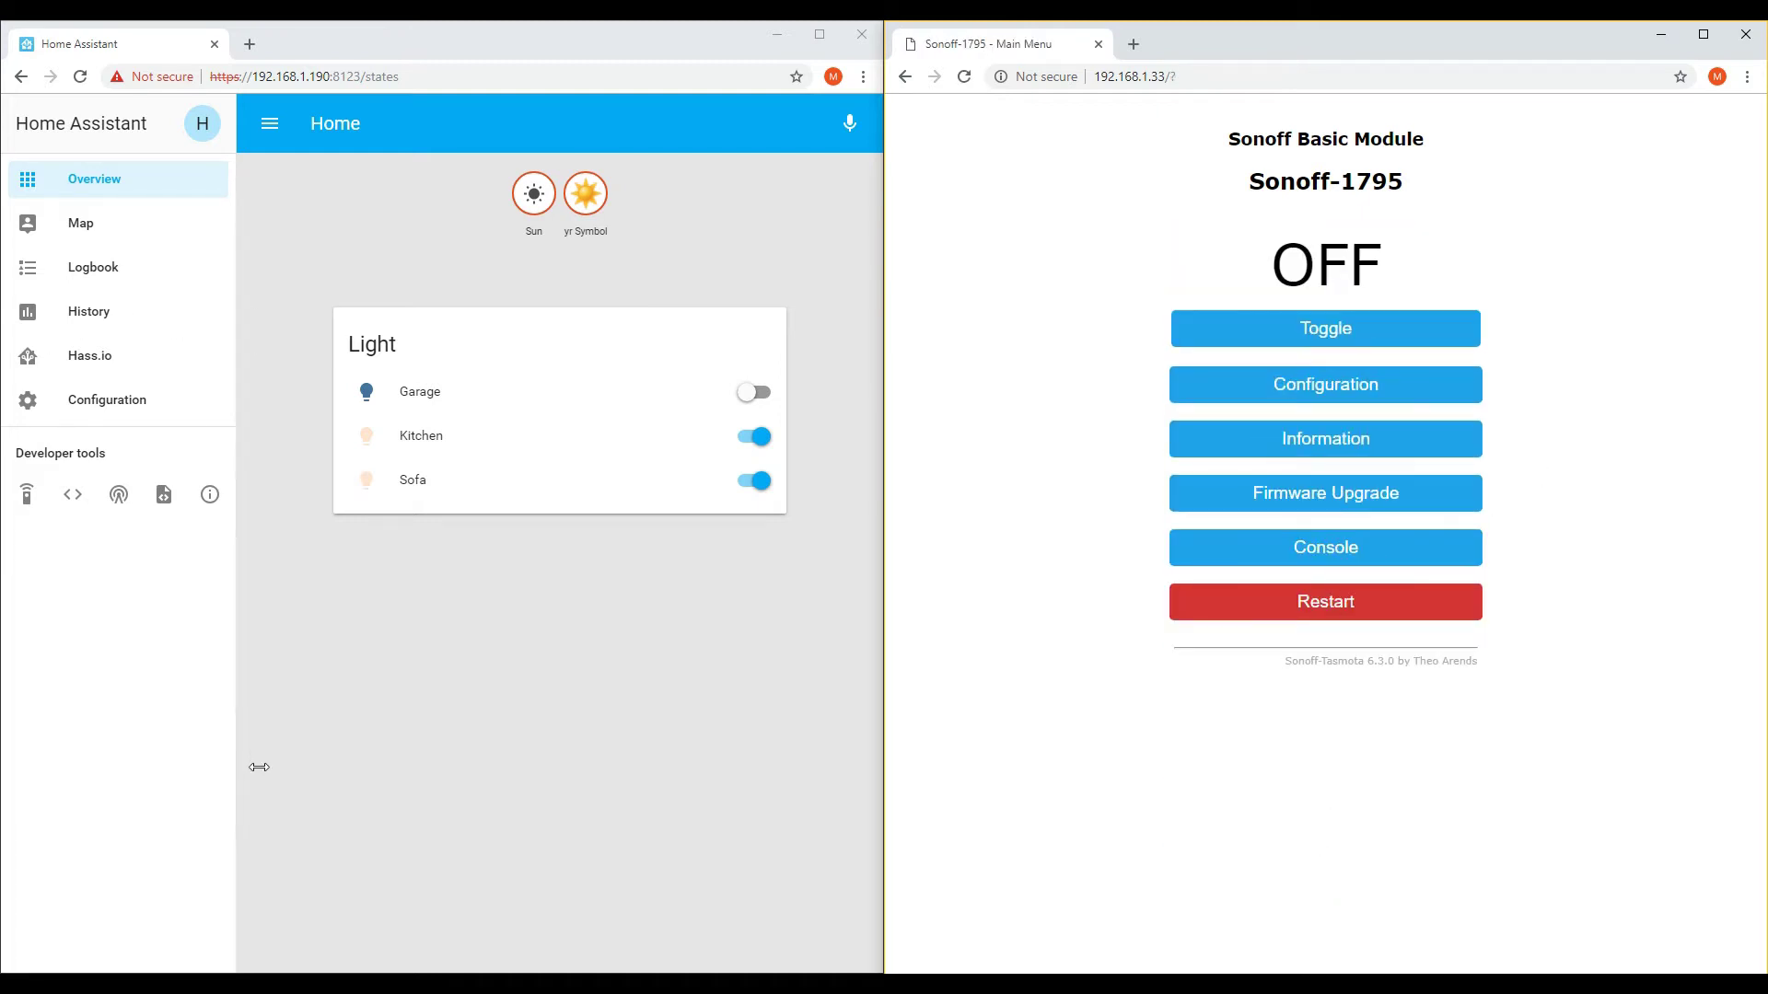
click(291, 847)
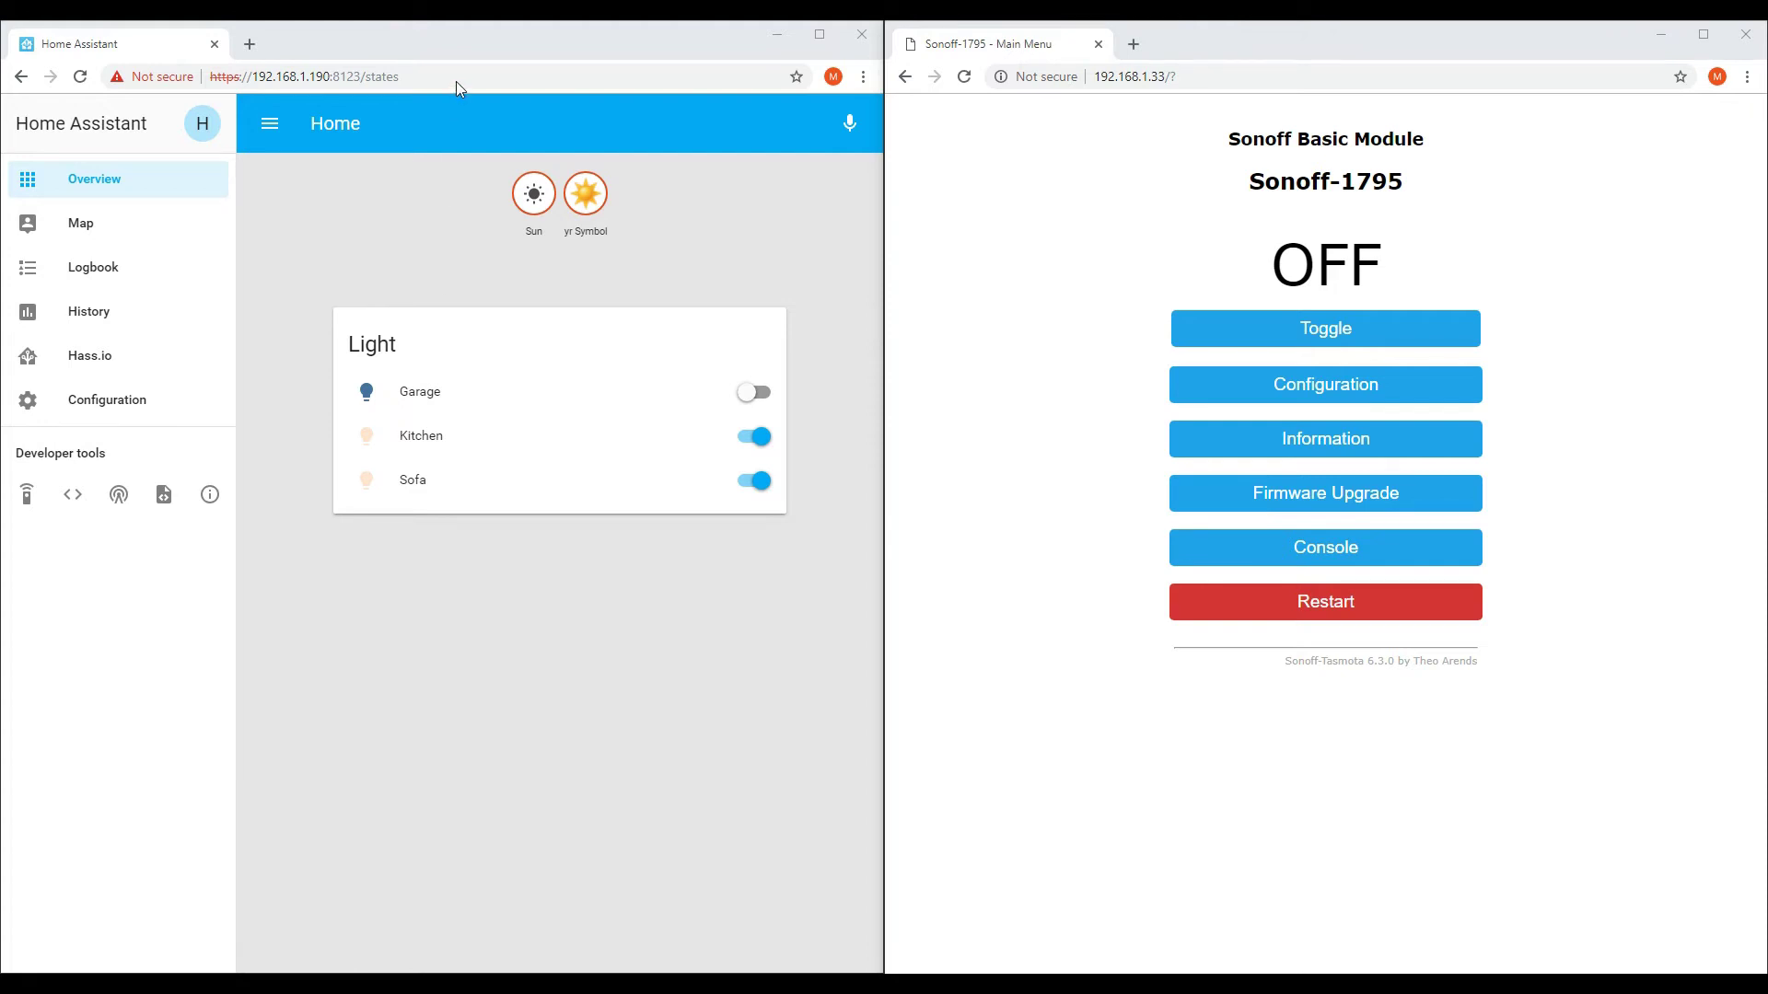
Step: Paste the mqtt switch block for sonoff1795 at the end of configuration.yaml and save the file
drag(1767, 134, 796, 136)
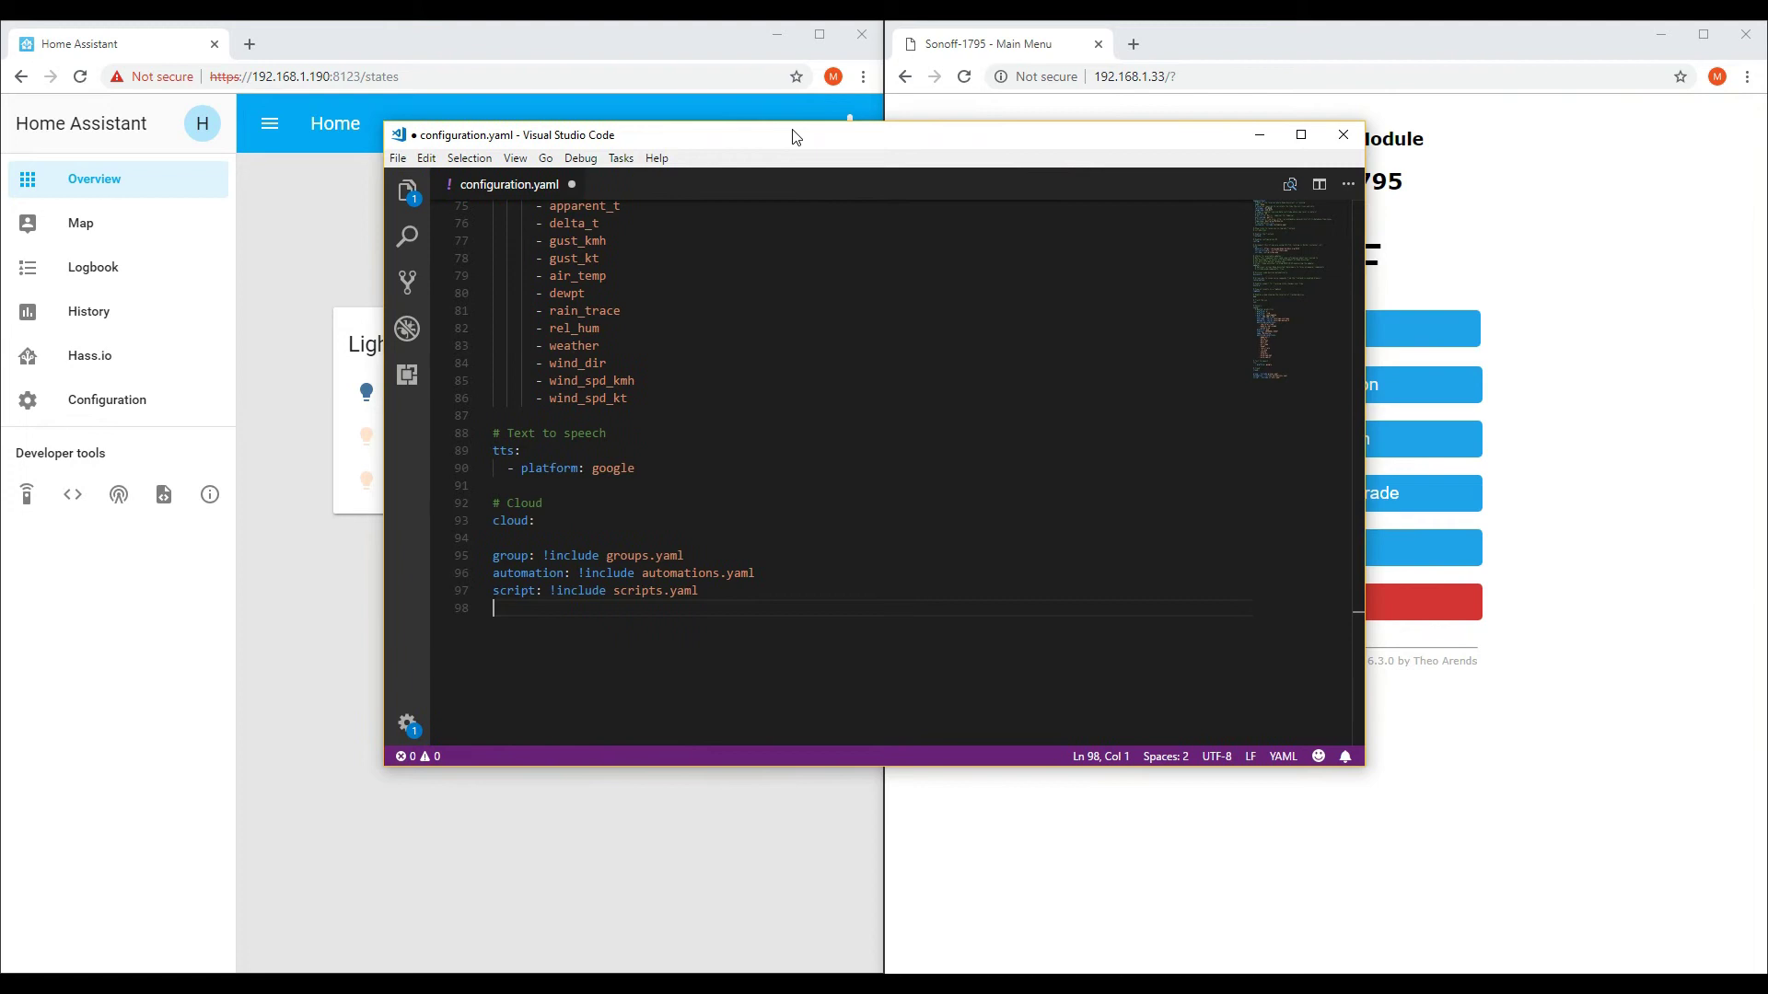
scroll(672, 537, down, 1)
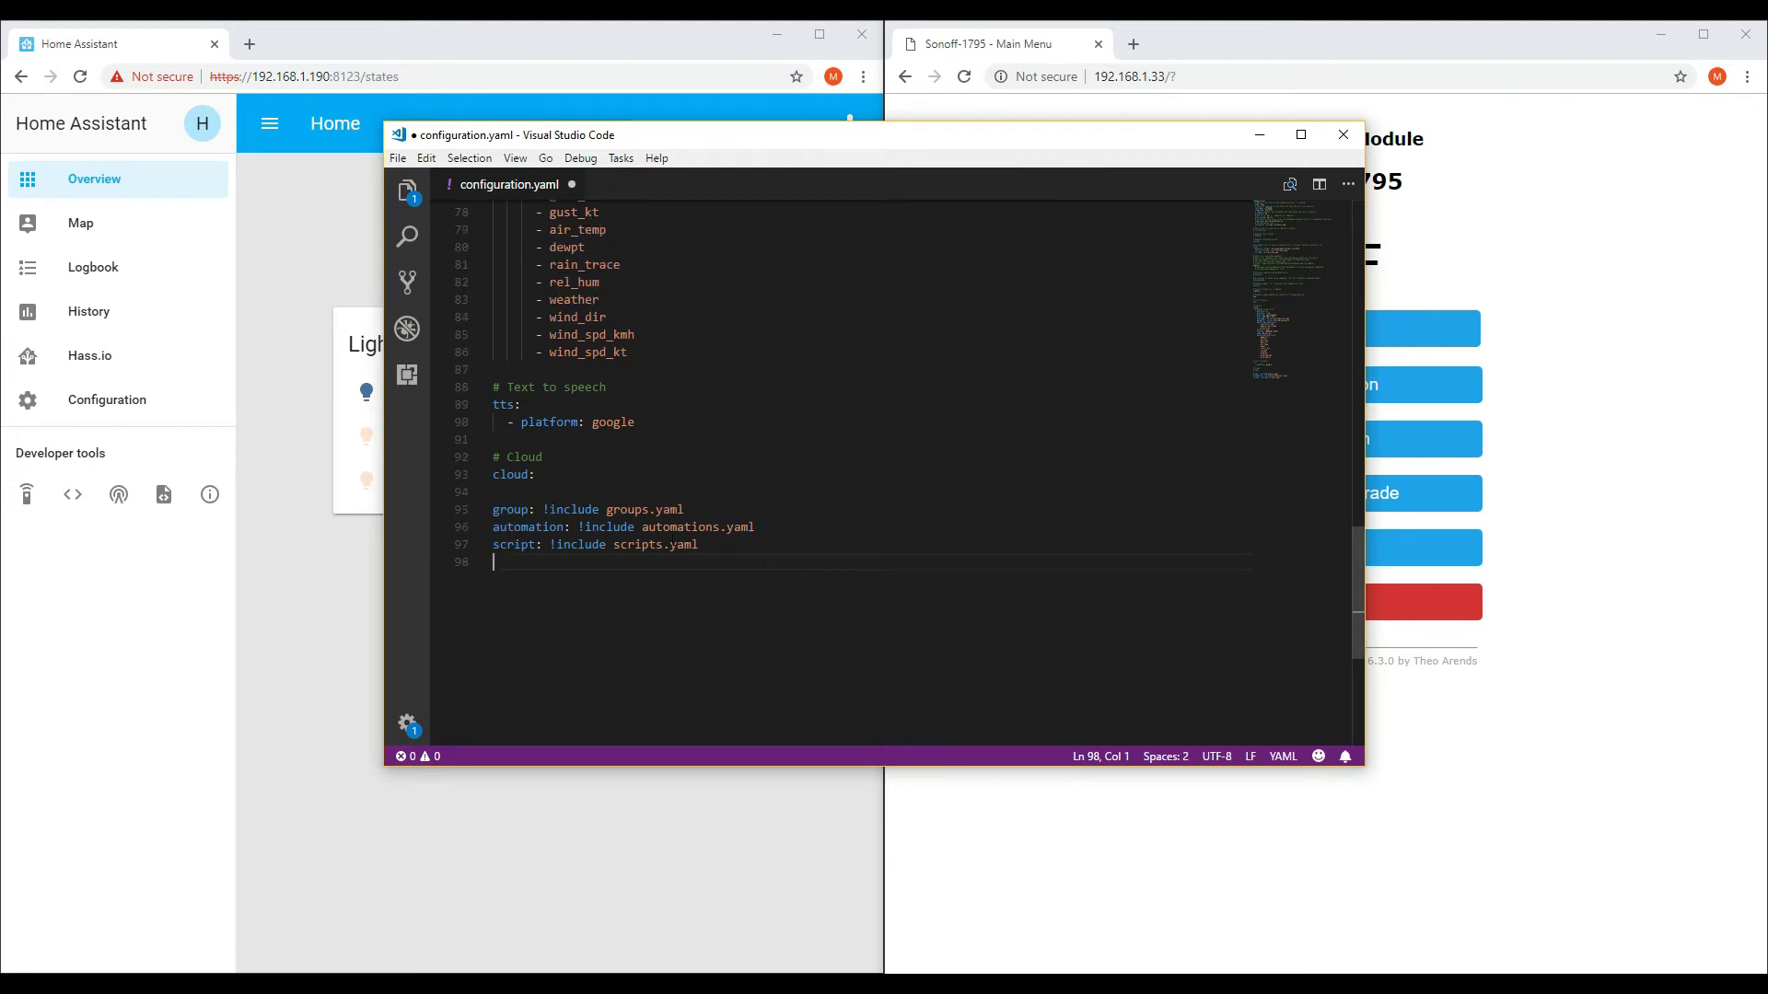
key(Return)
key(ctrl+v)
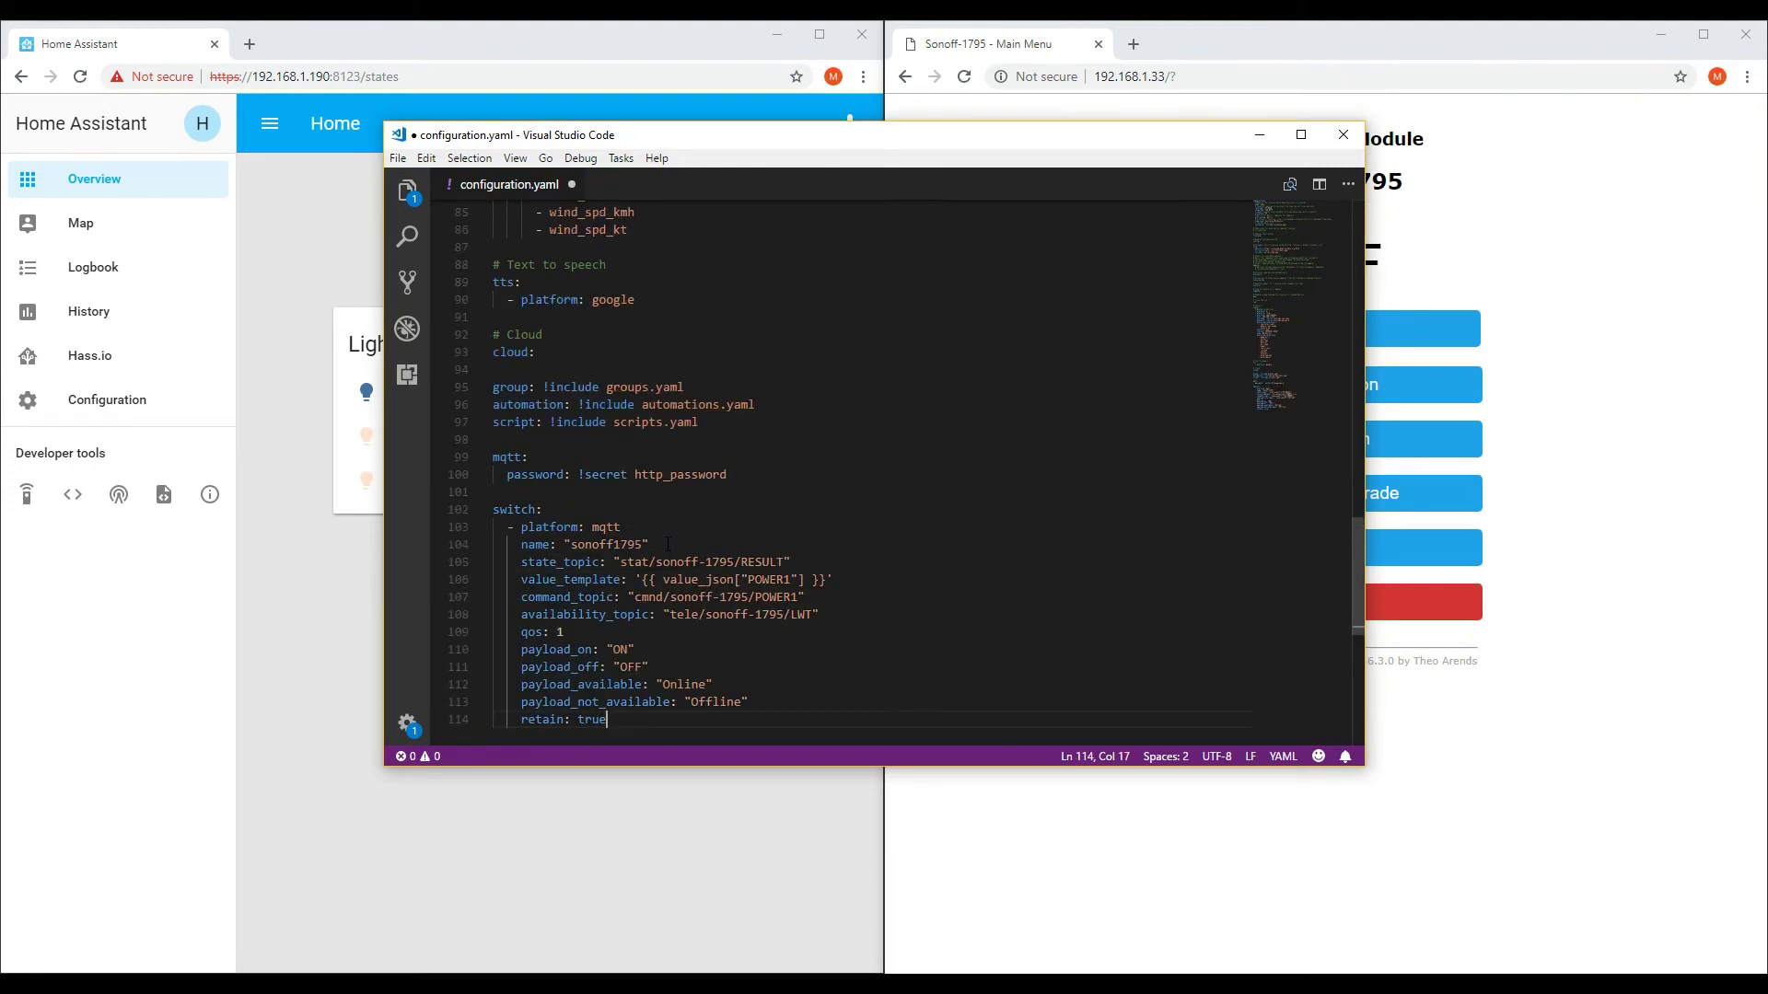
scroll(647, 527, down, 1)
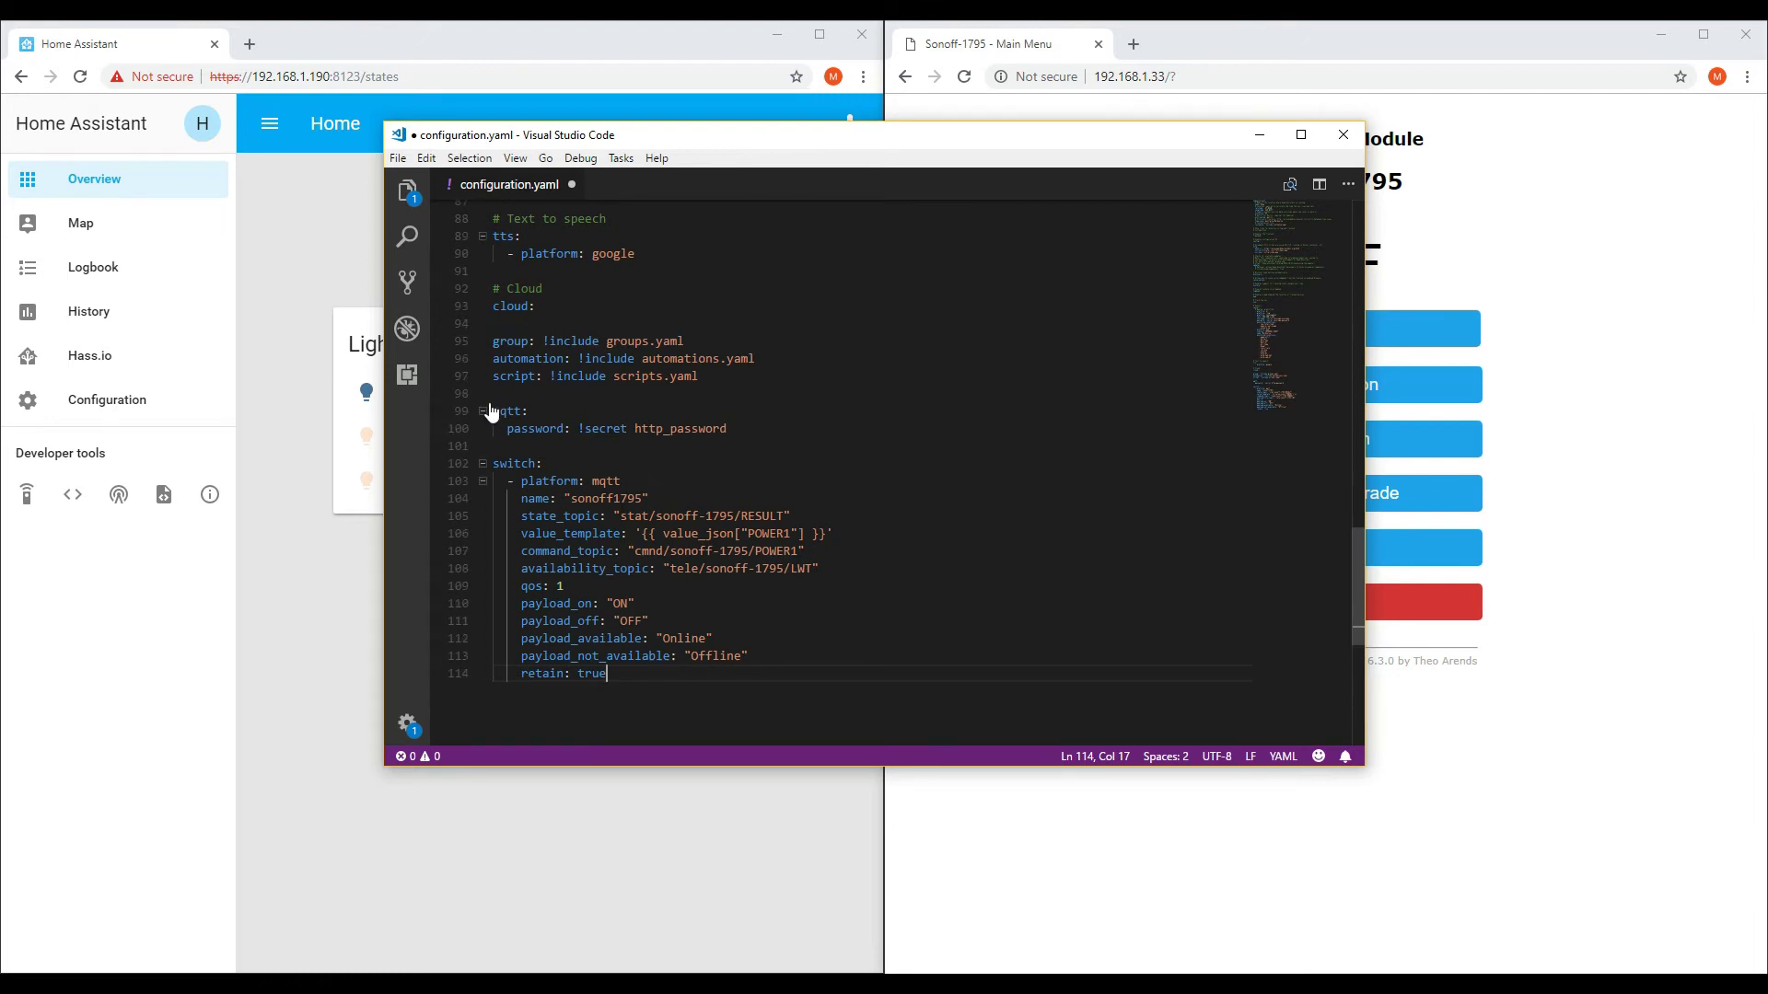
drag(495, 411, 543, 463)
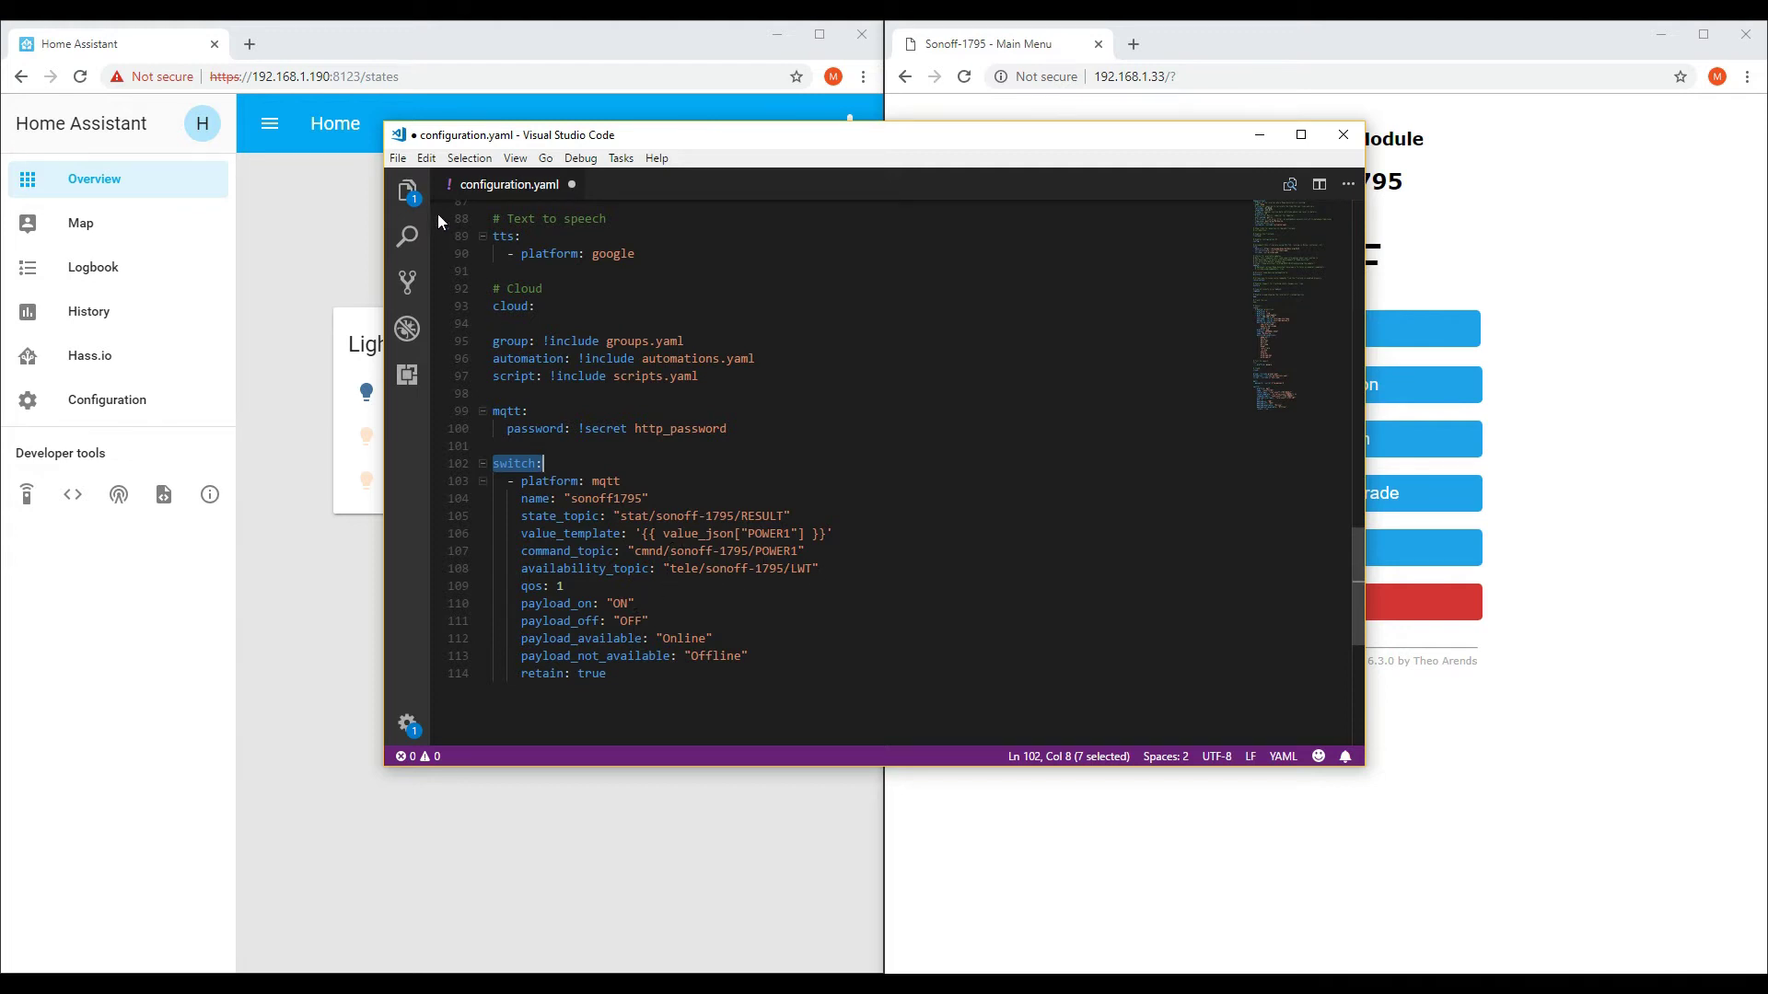
click(398, 159)
click(445, 385)
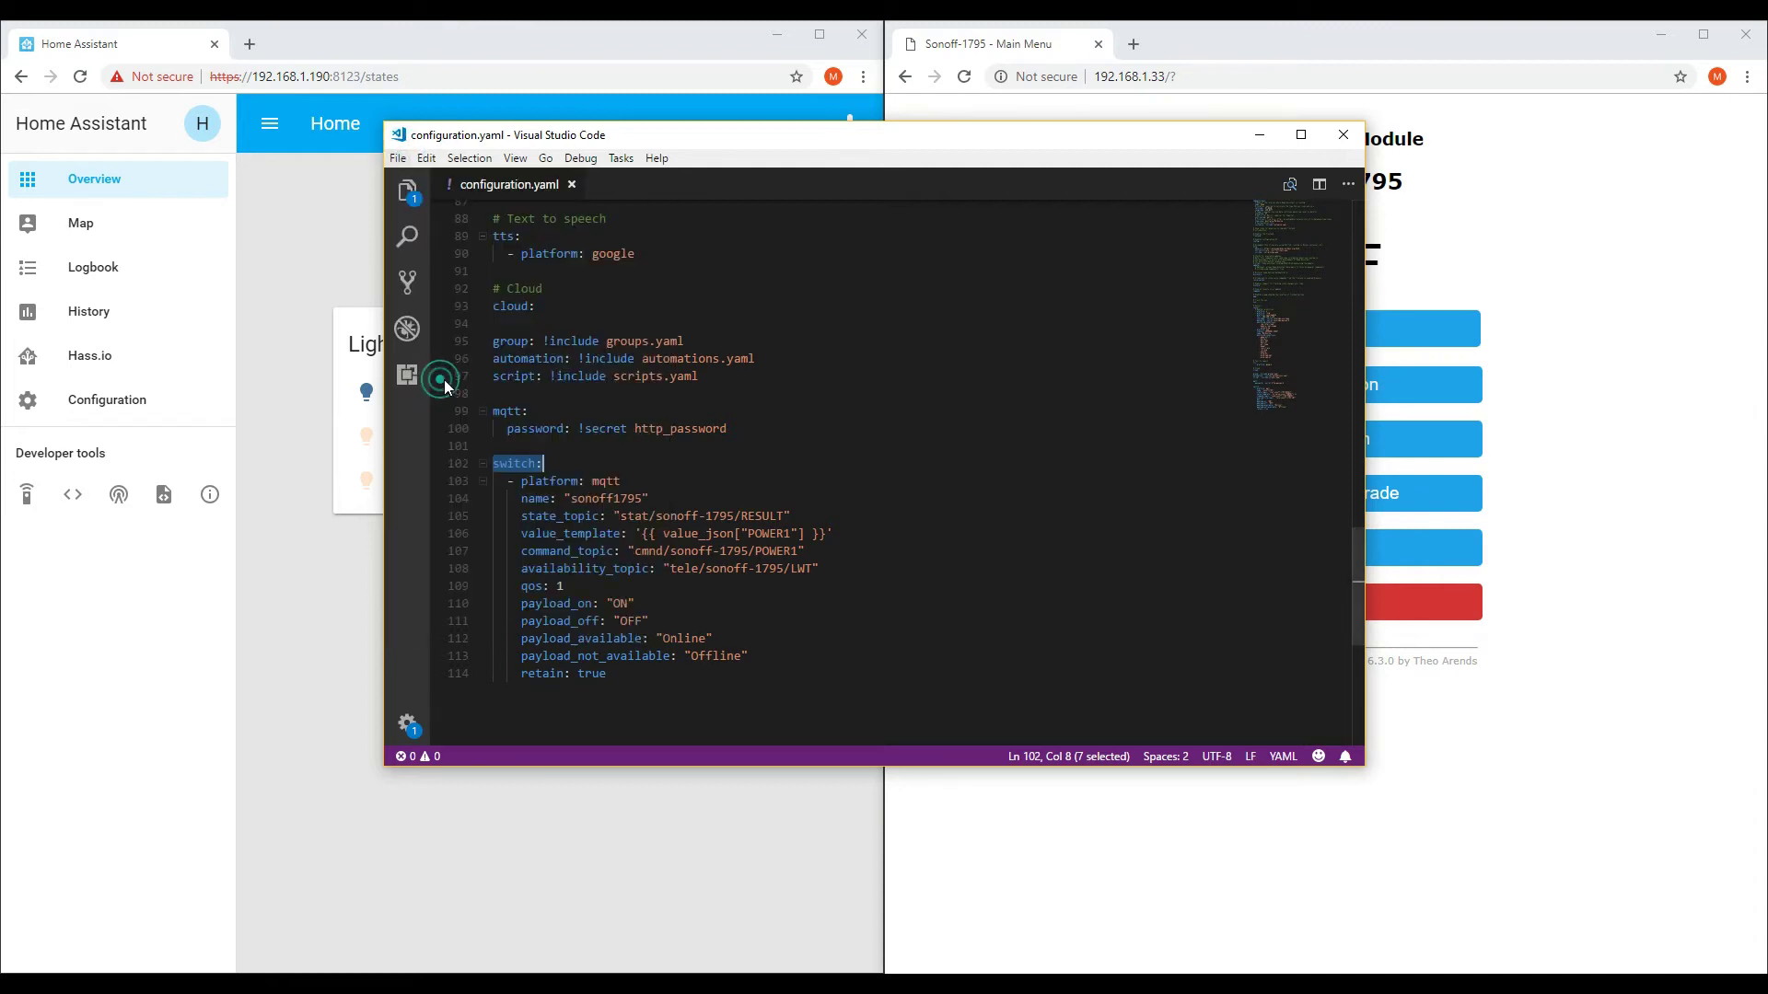
Step: Restart the Home Assistant server from Configuration > General to load the new MQTT switch
click(277, 302)
click(120, 411)
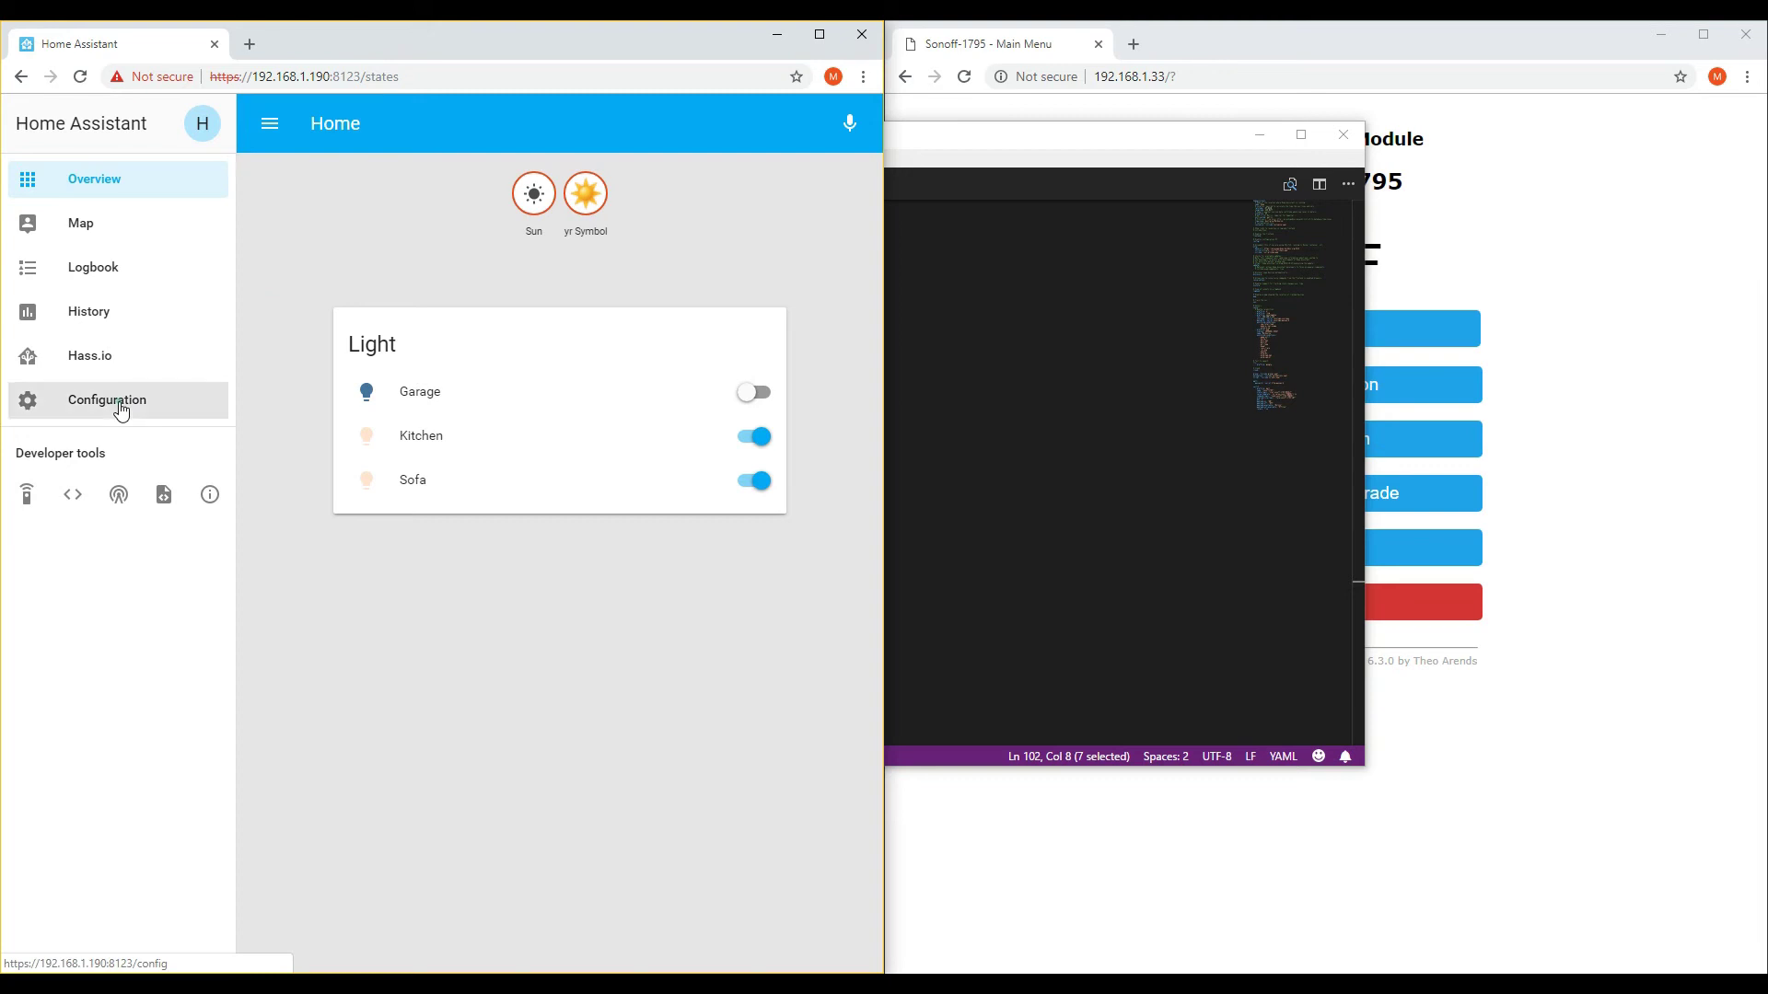
click(360, 562)
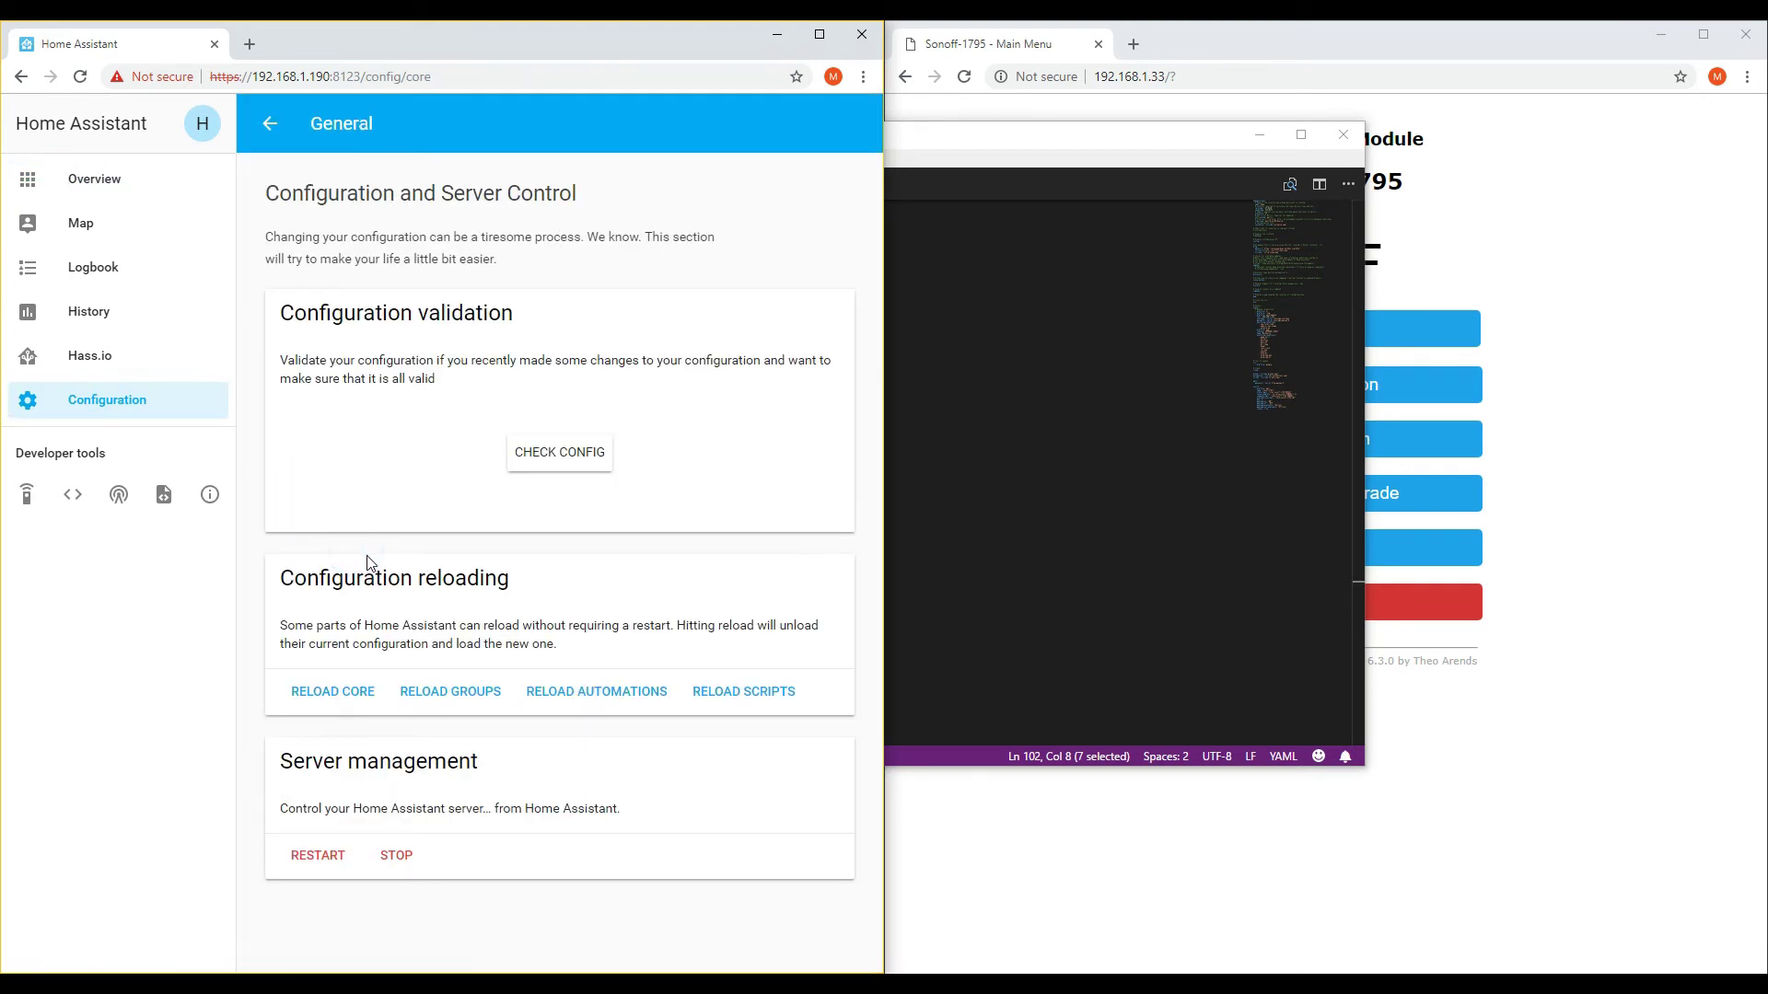
click(330, 859)
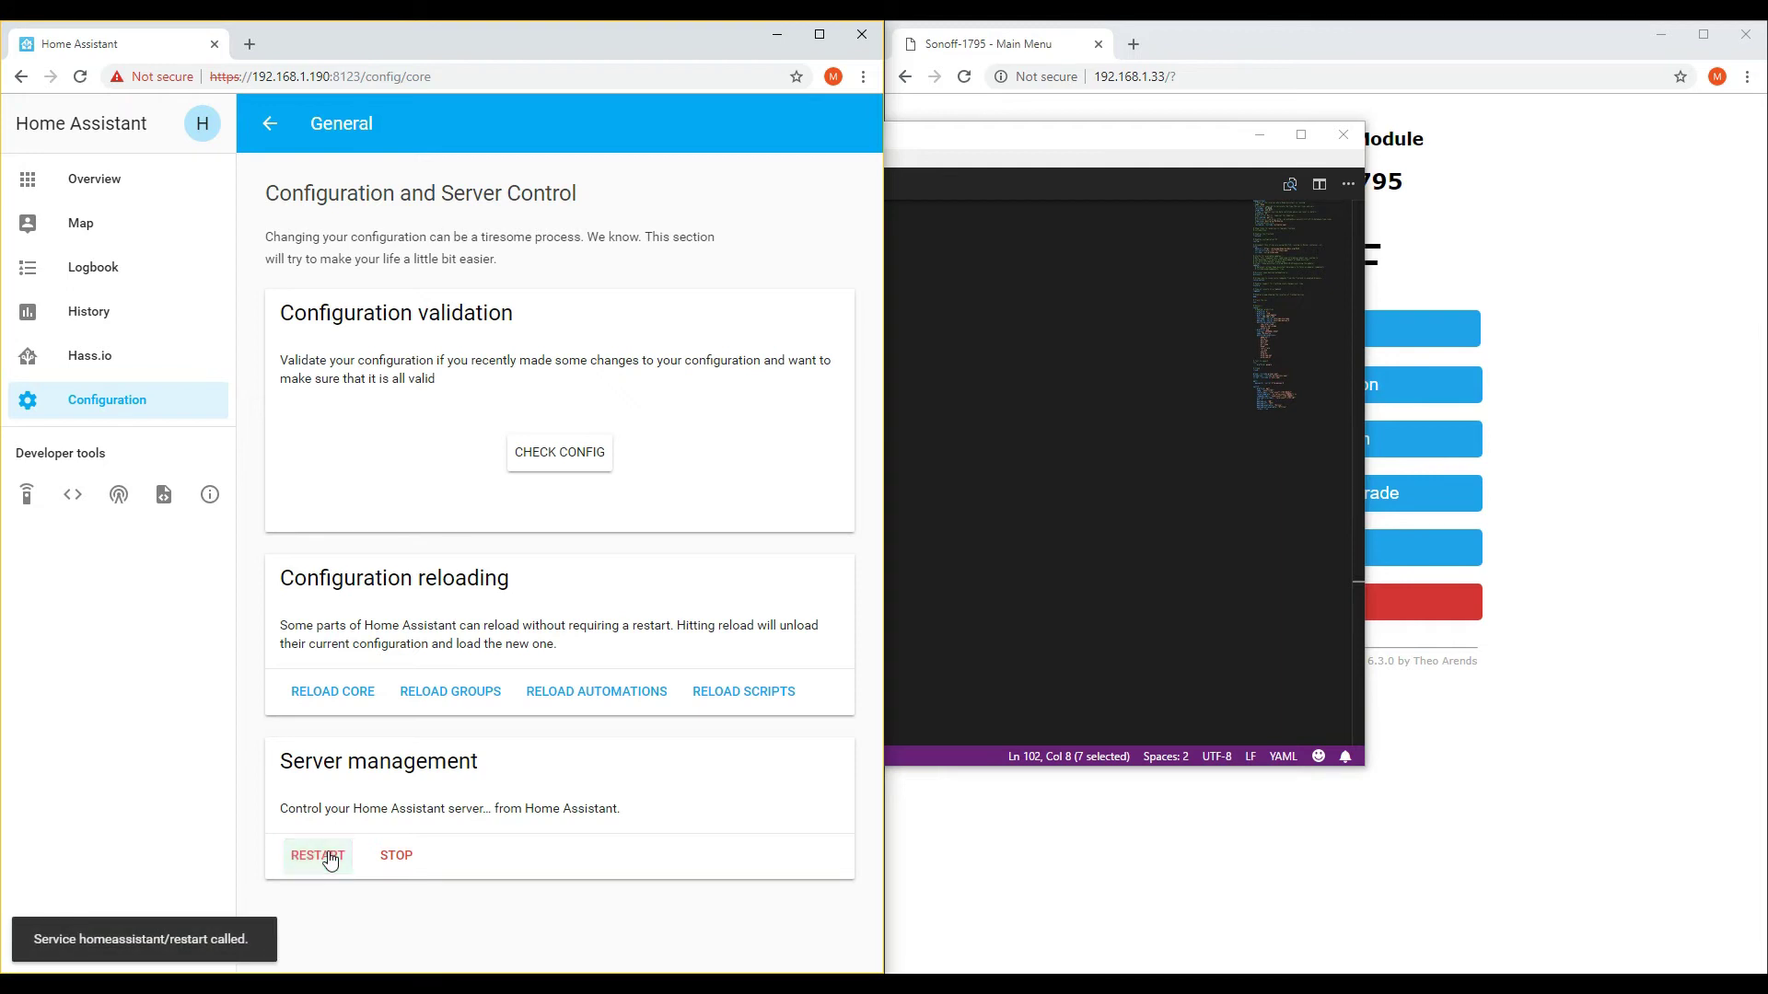
key(alt+Tab)
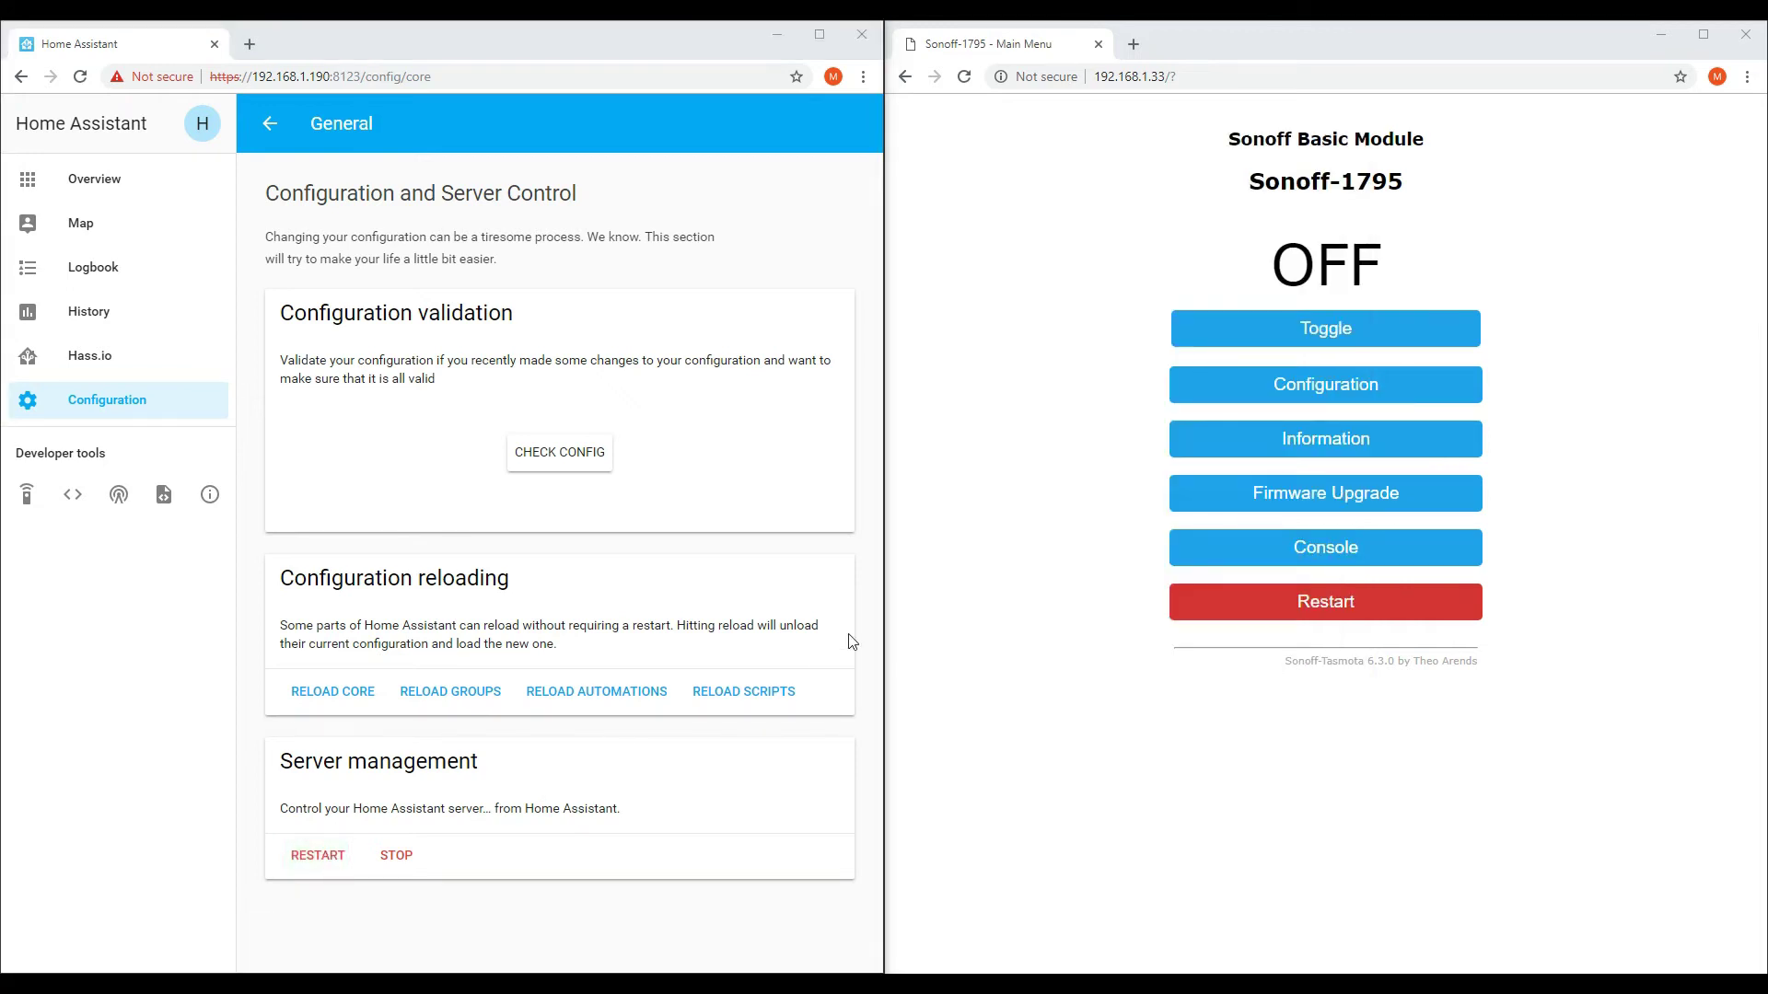
Step: Check Sonoff-1795's MQTT settings (host 192.168.1.190, port 1883) against configuration.yaml, then save them and return to Main Menu
click(1281, 389)
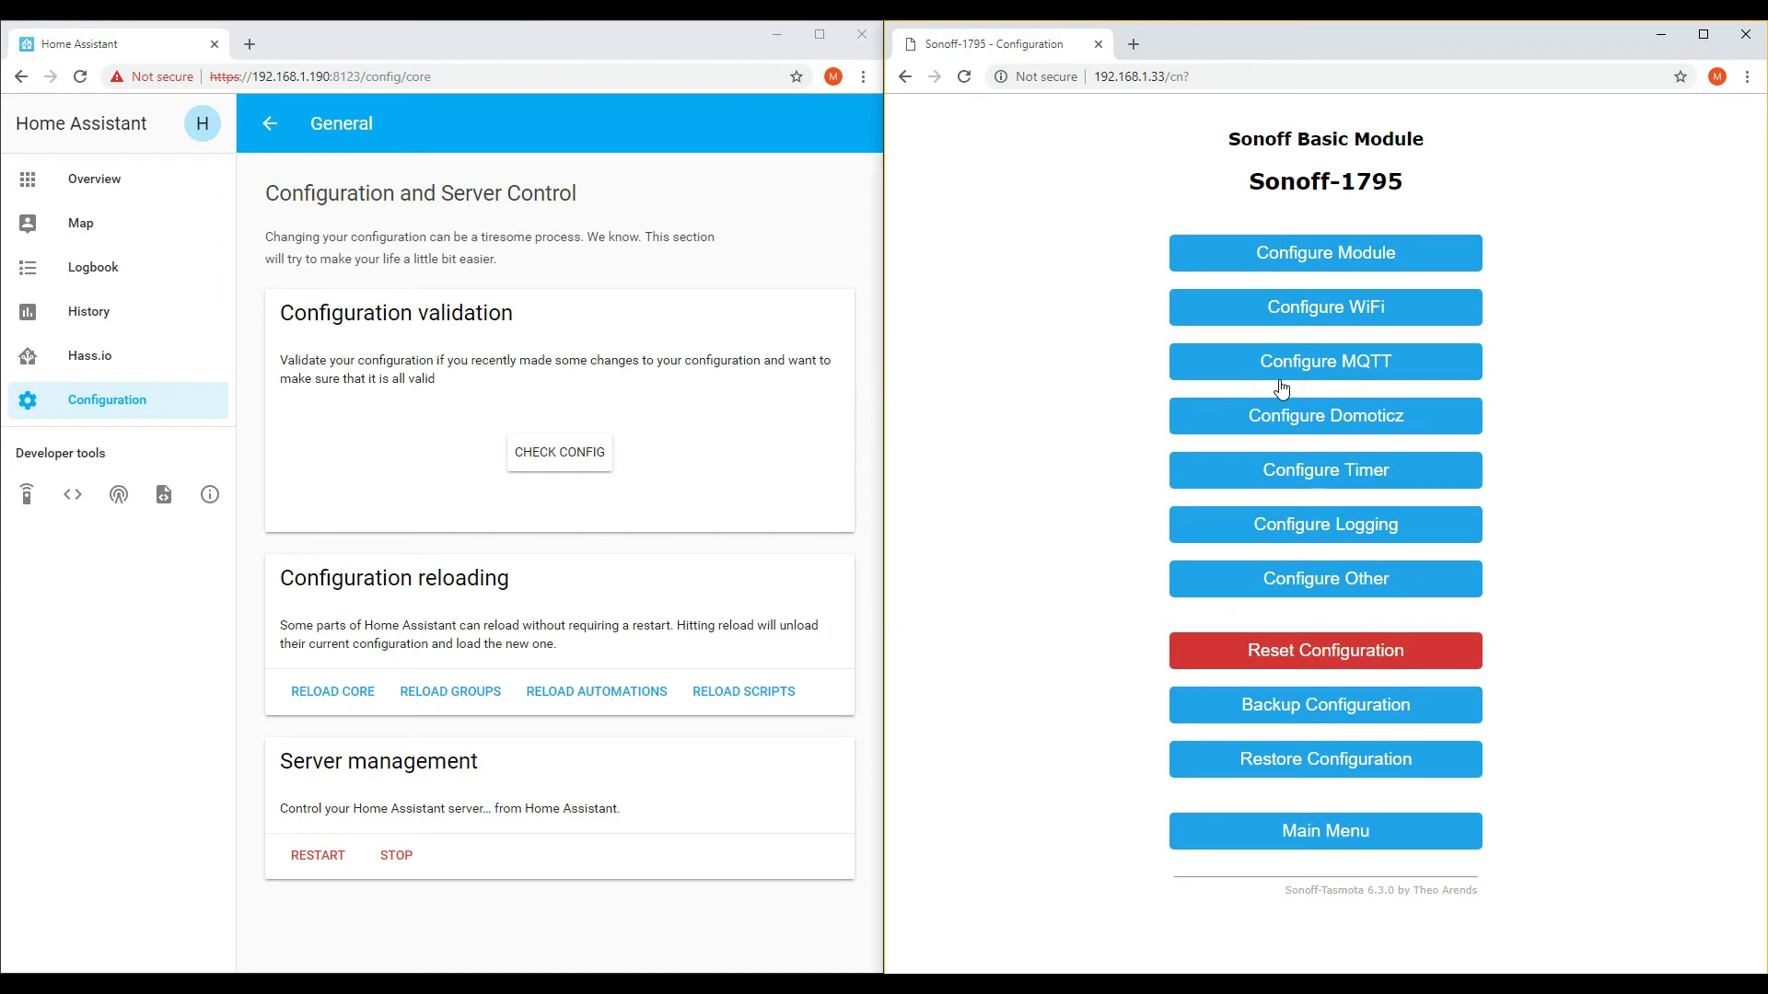
click(1352, 363)
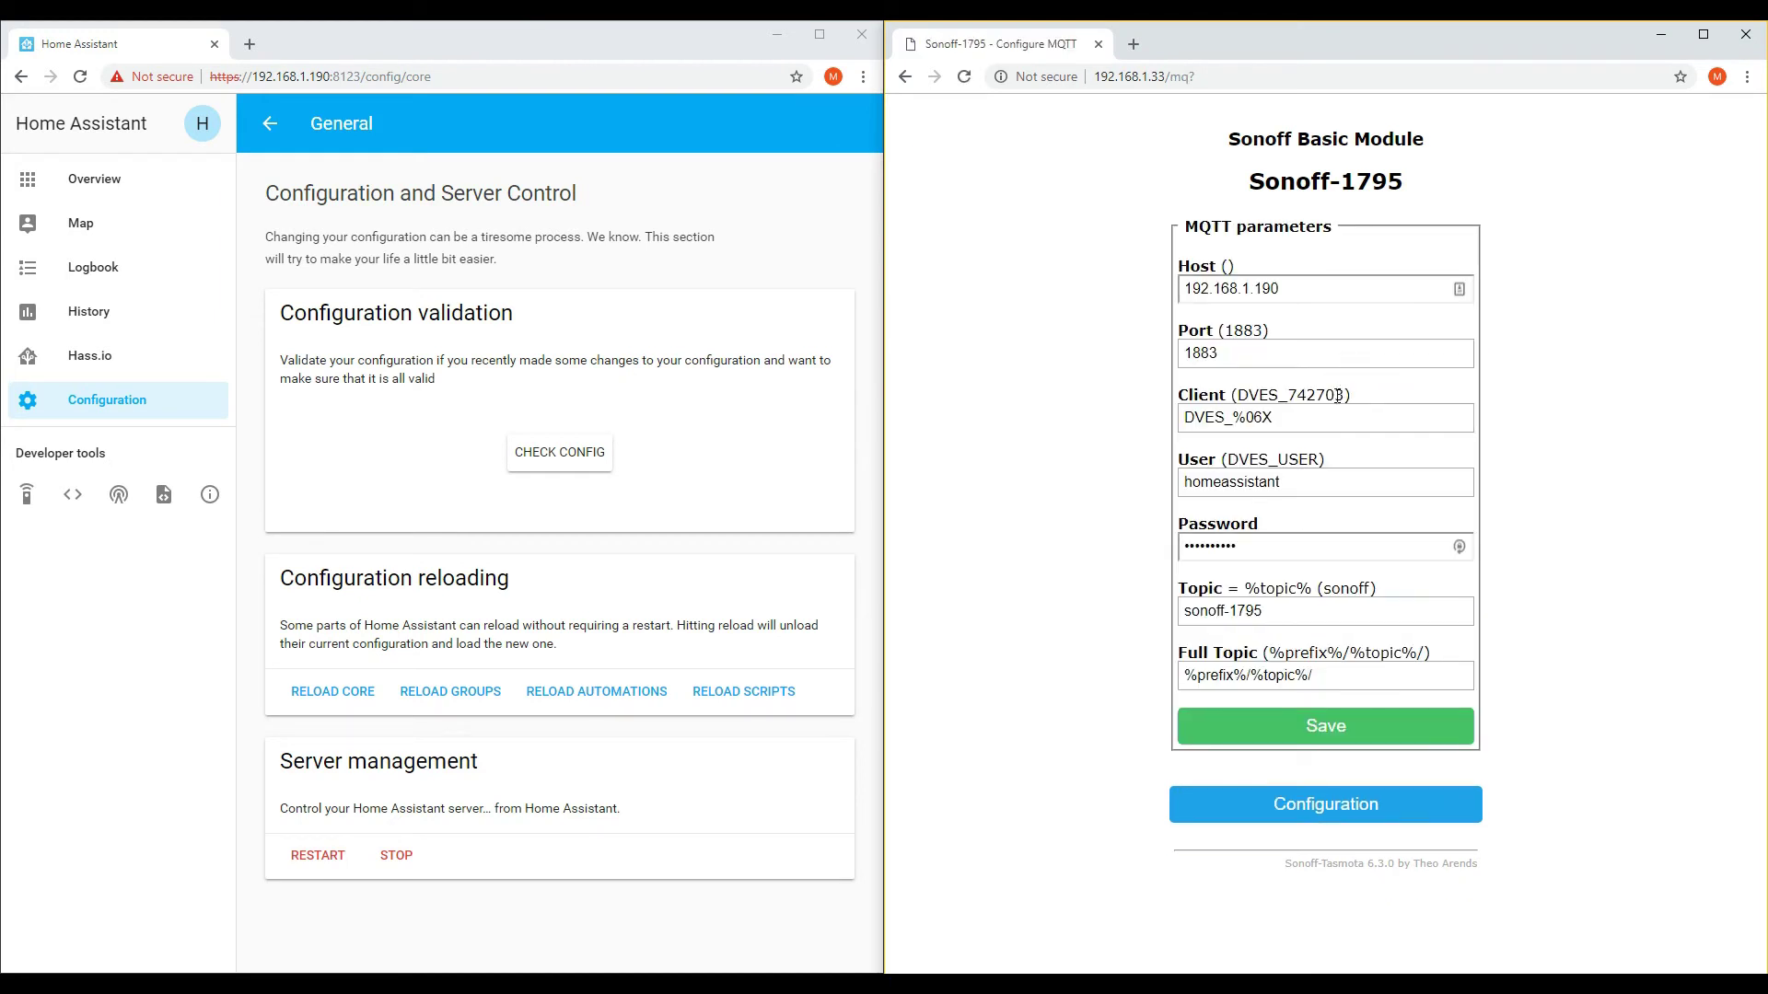
key(alt+Tab)
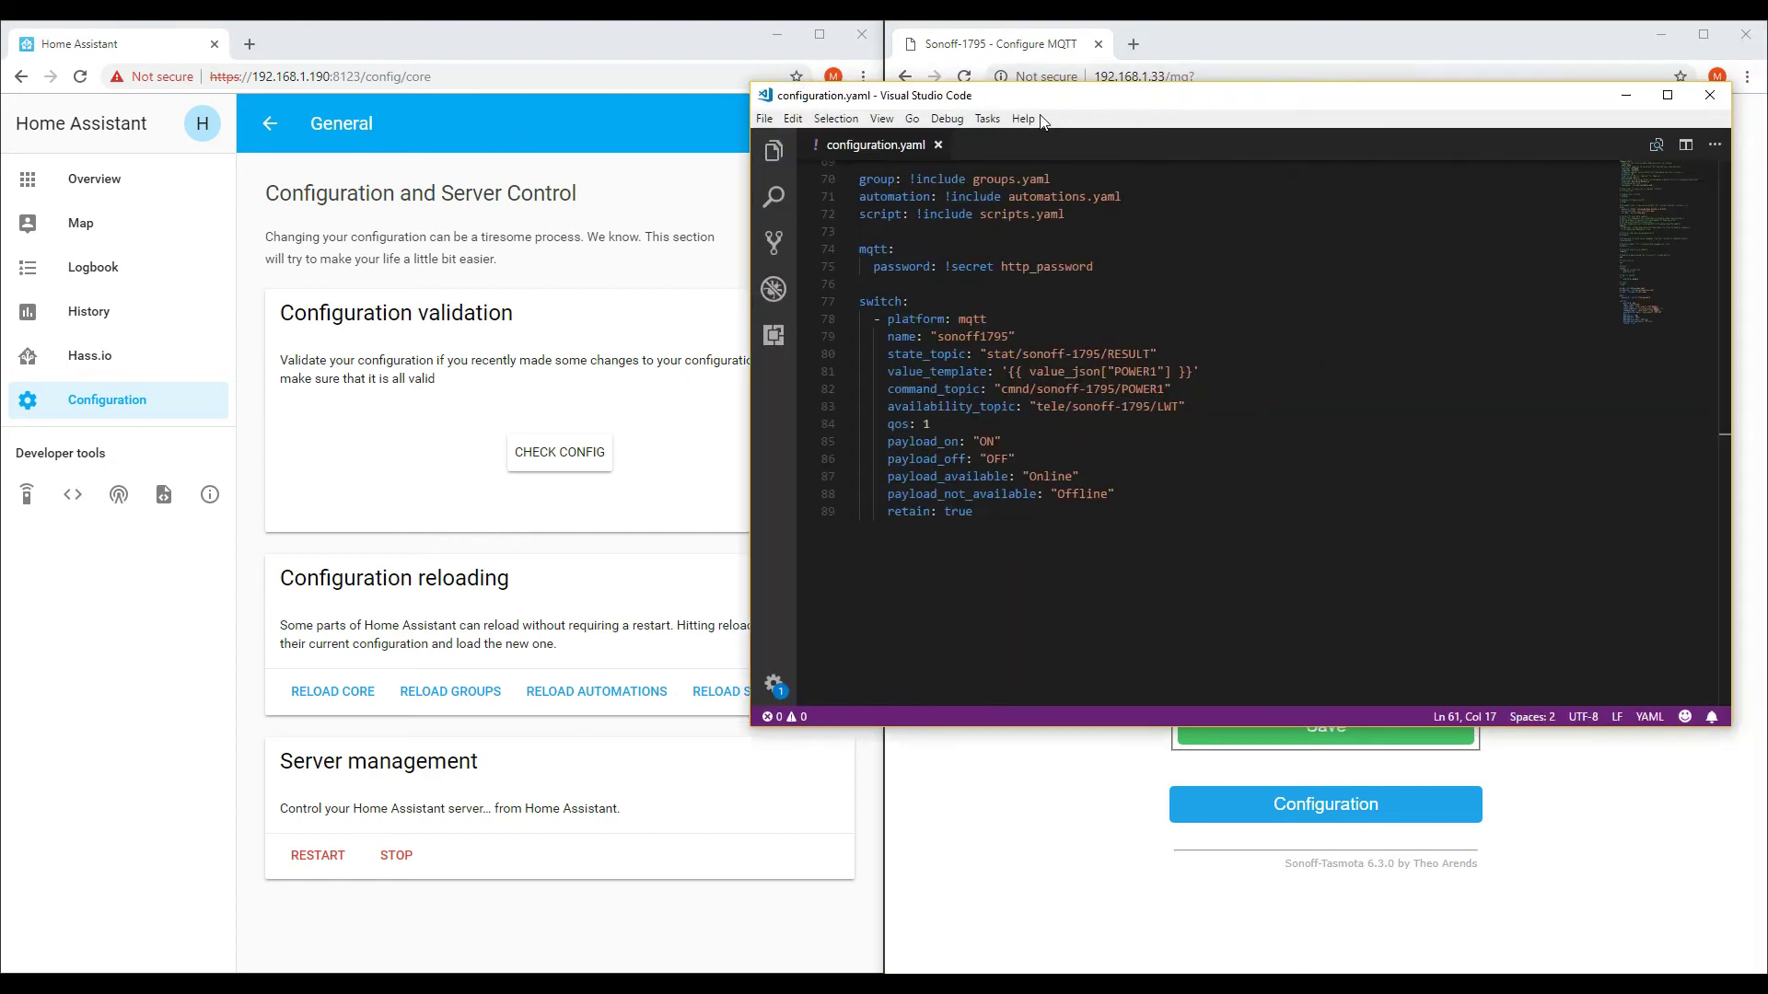
drag(1043, 96, 410, 123)
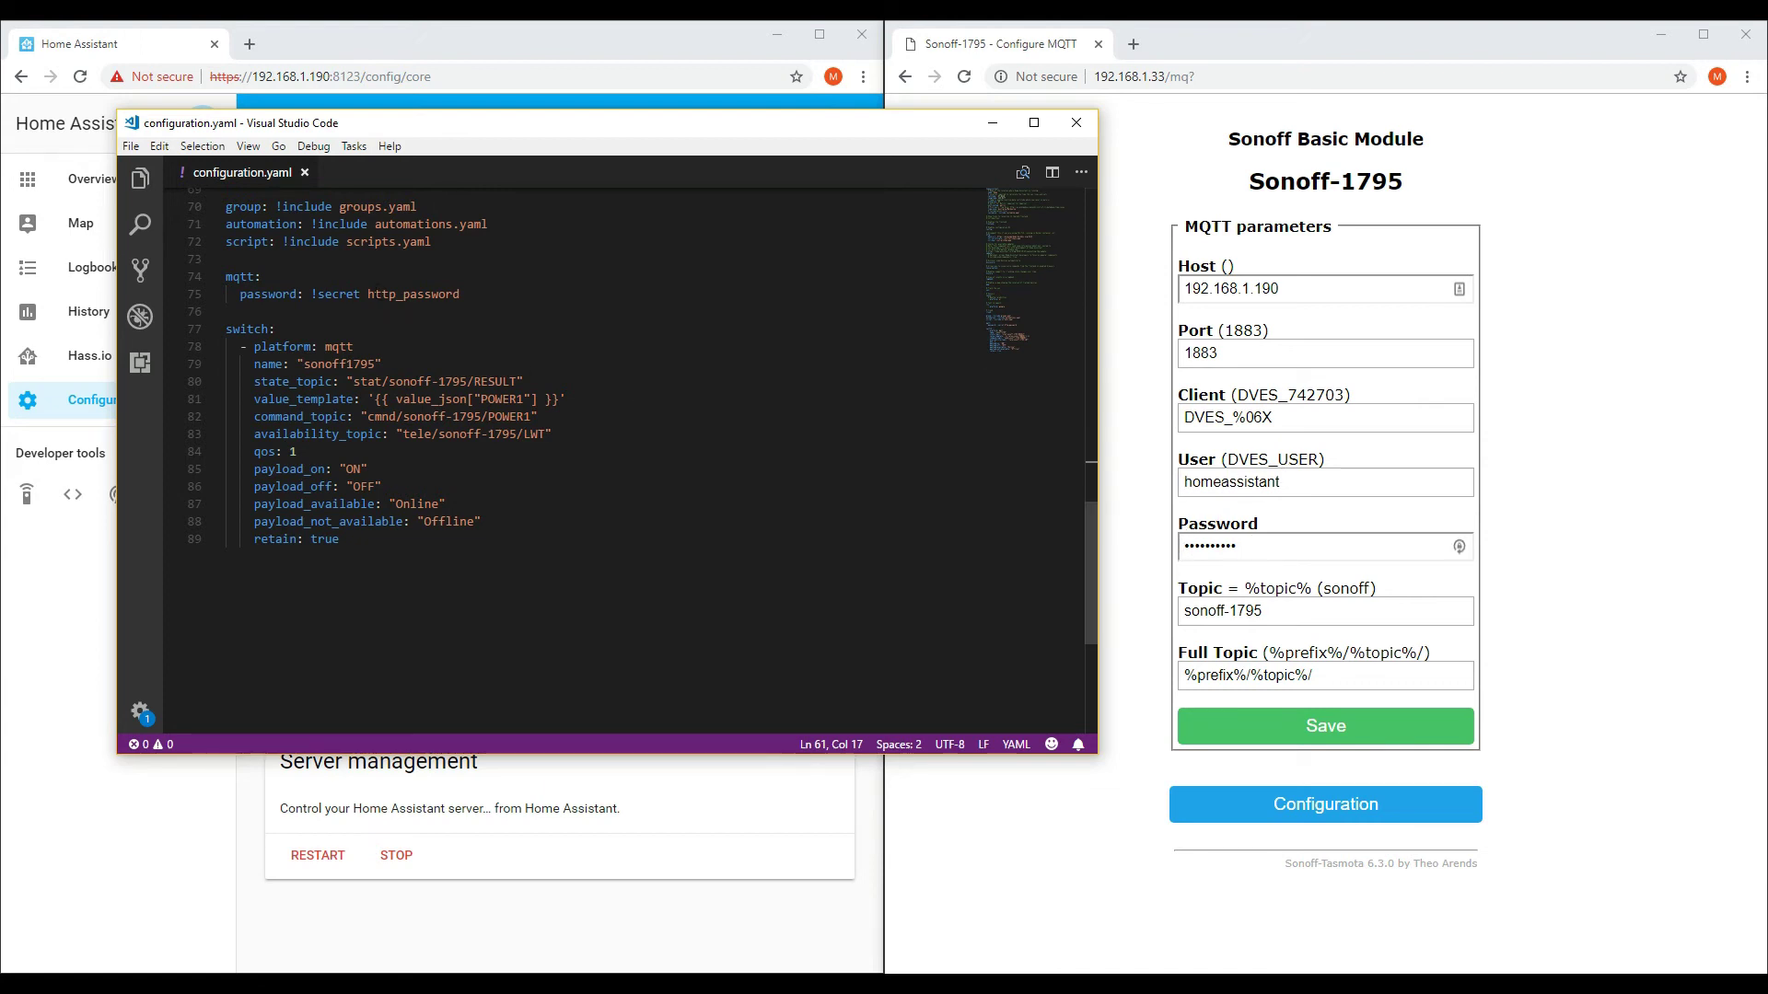
drag(375, 294, 461, 294)
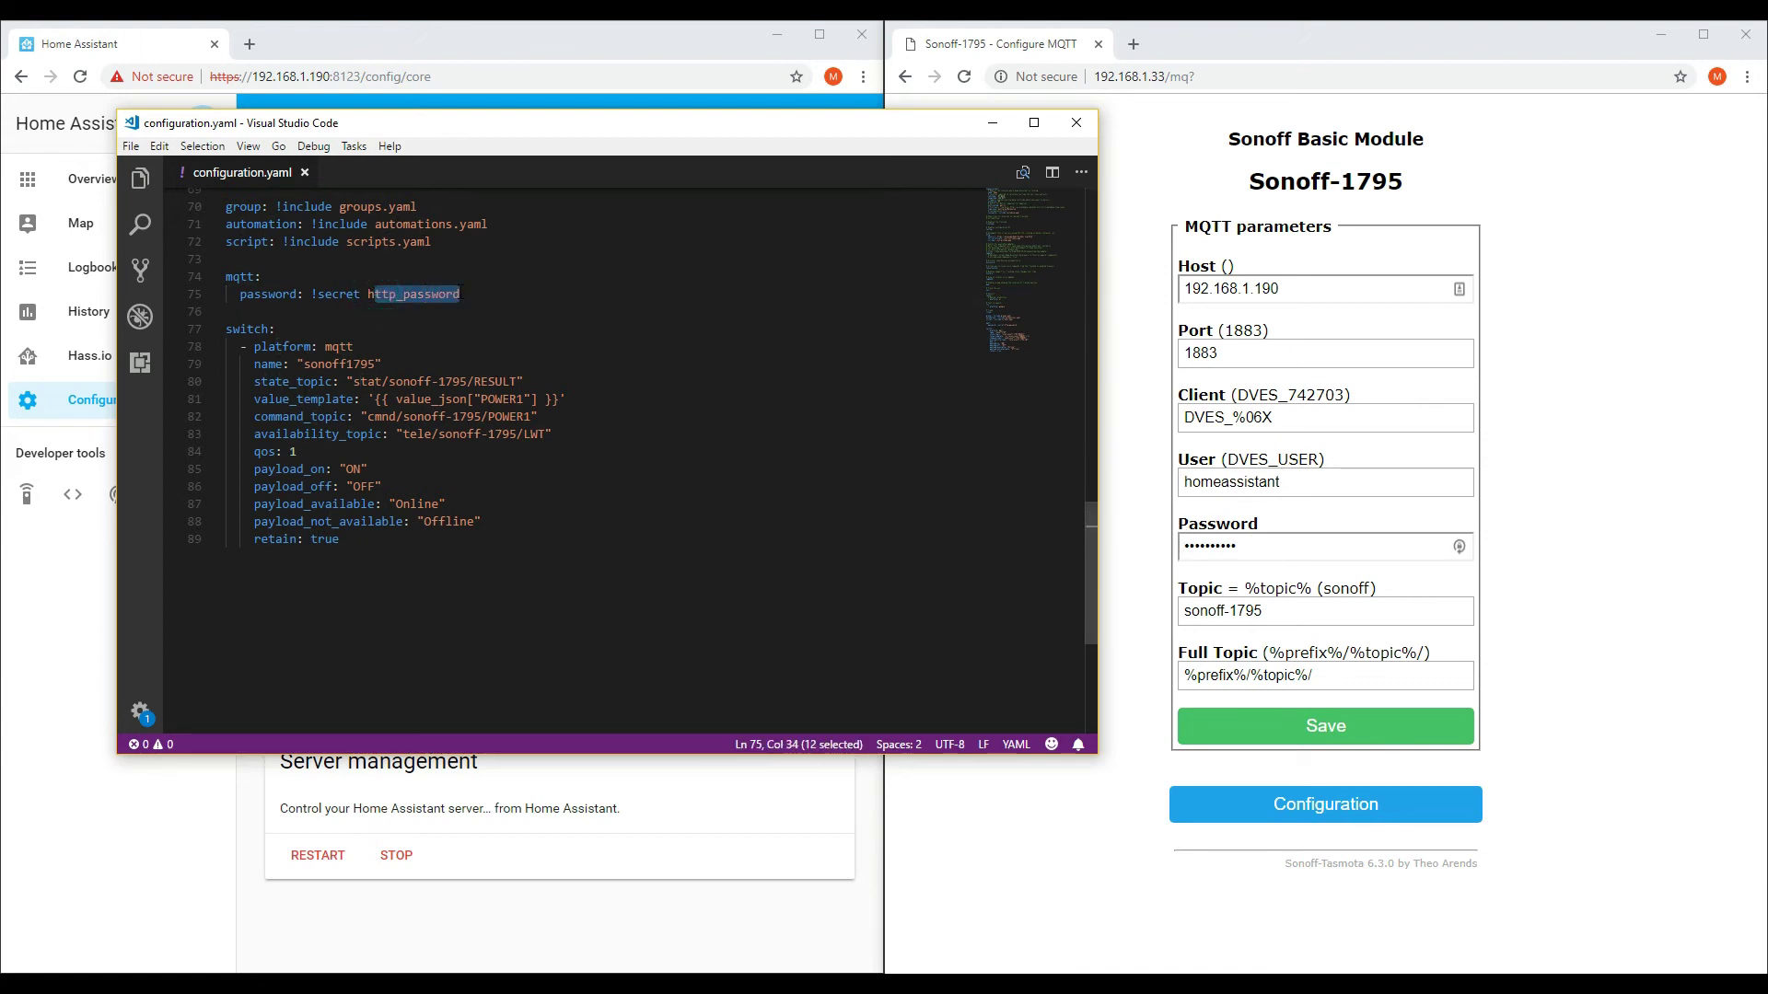
drag(525, 434, 532, 434)
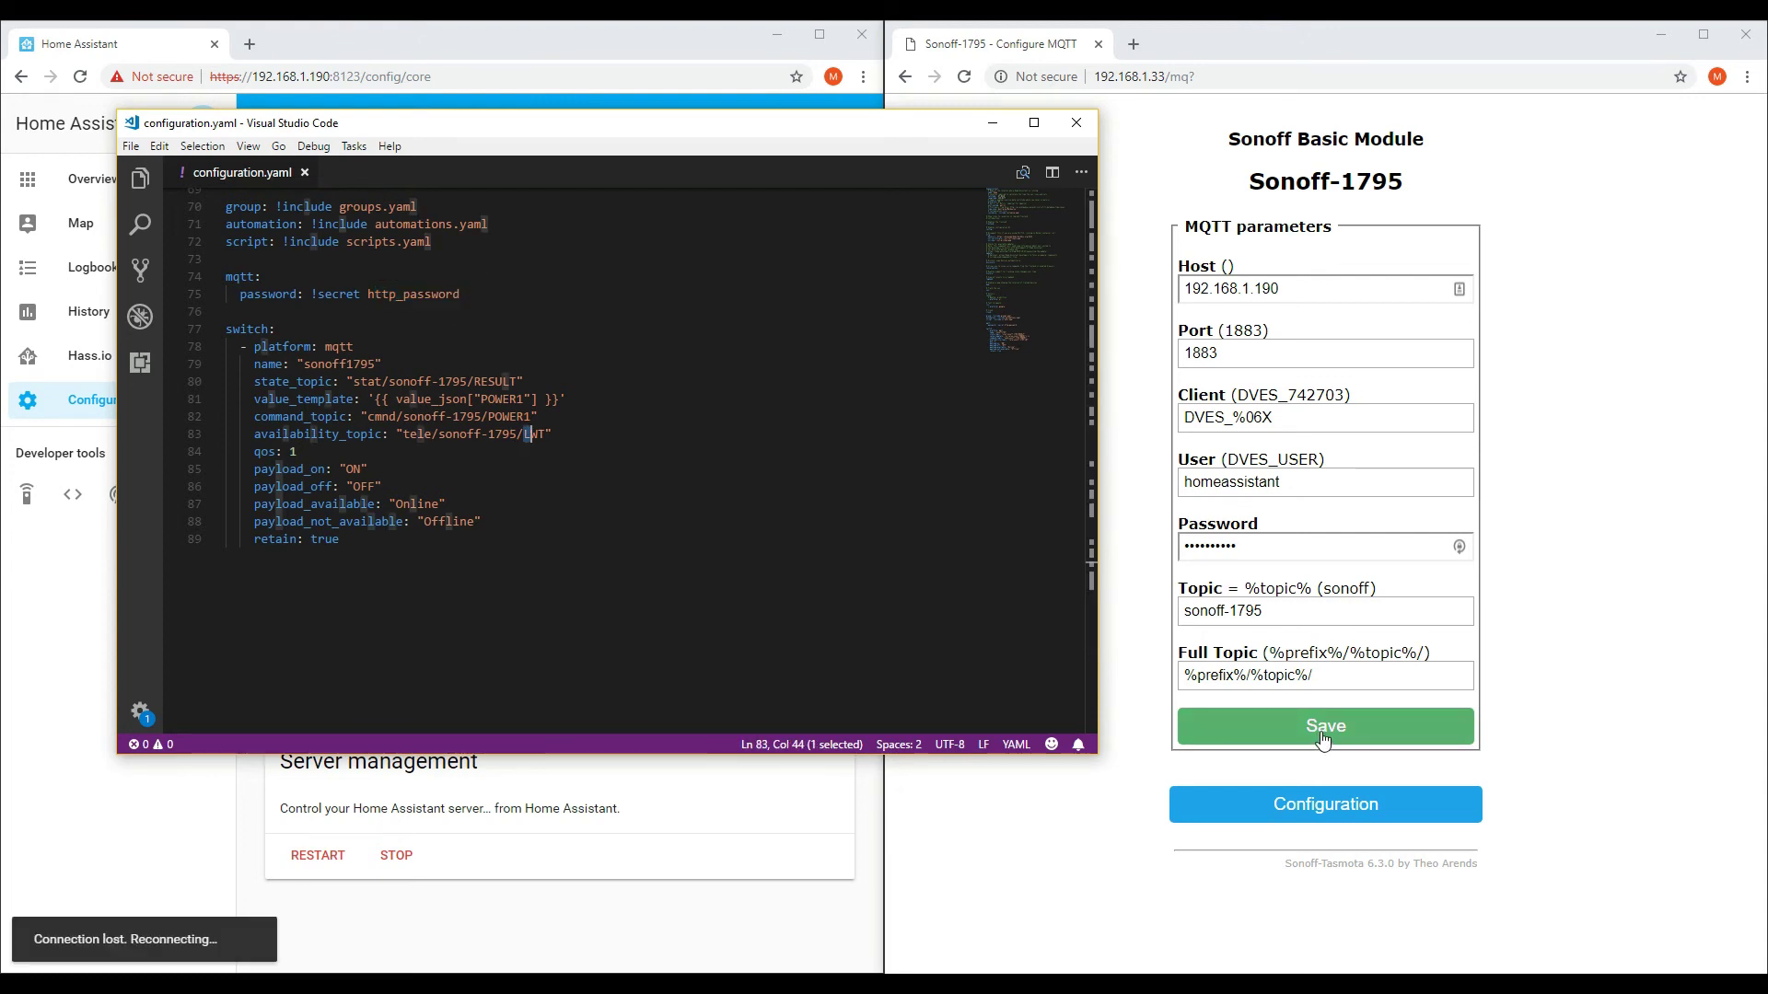
click(1324, 740)
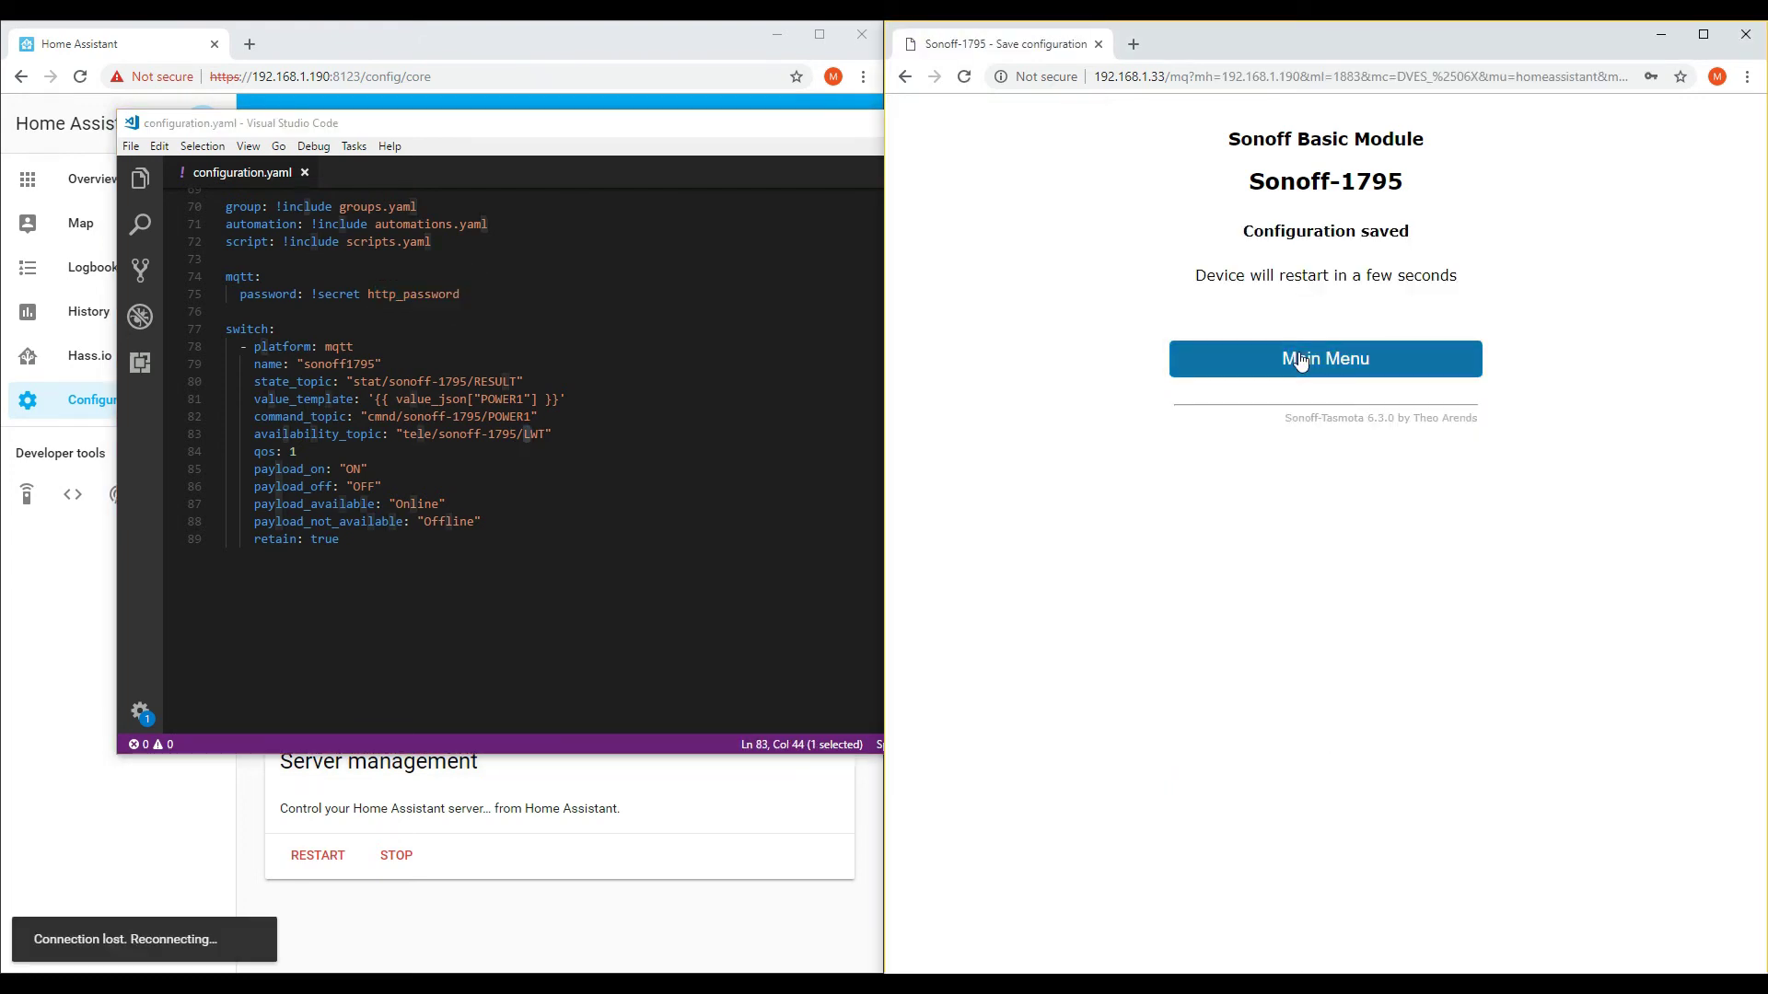
click(1300, 361)
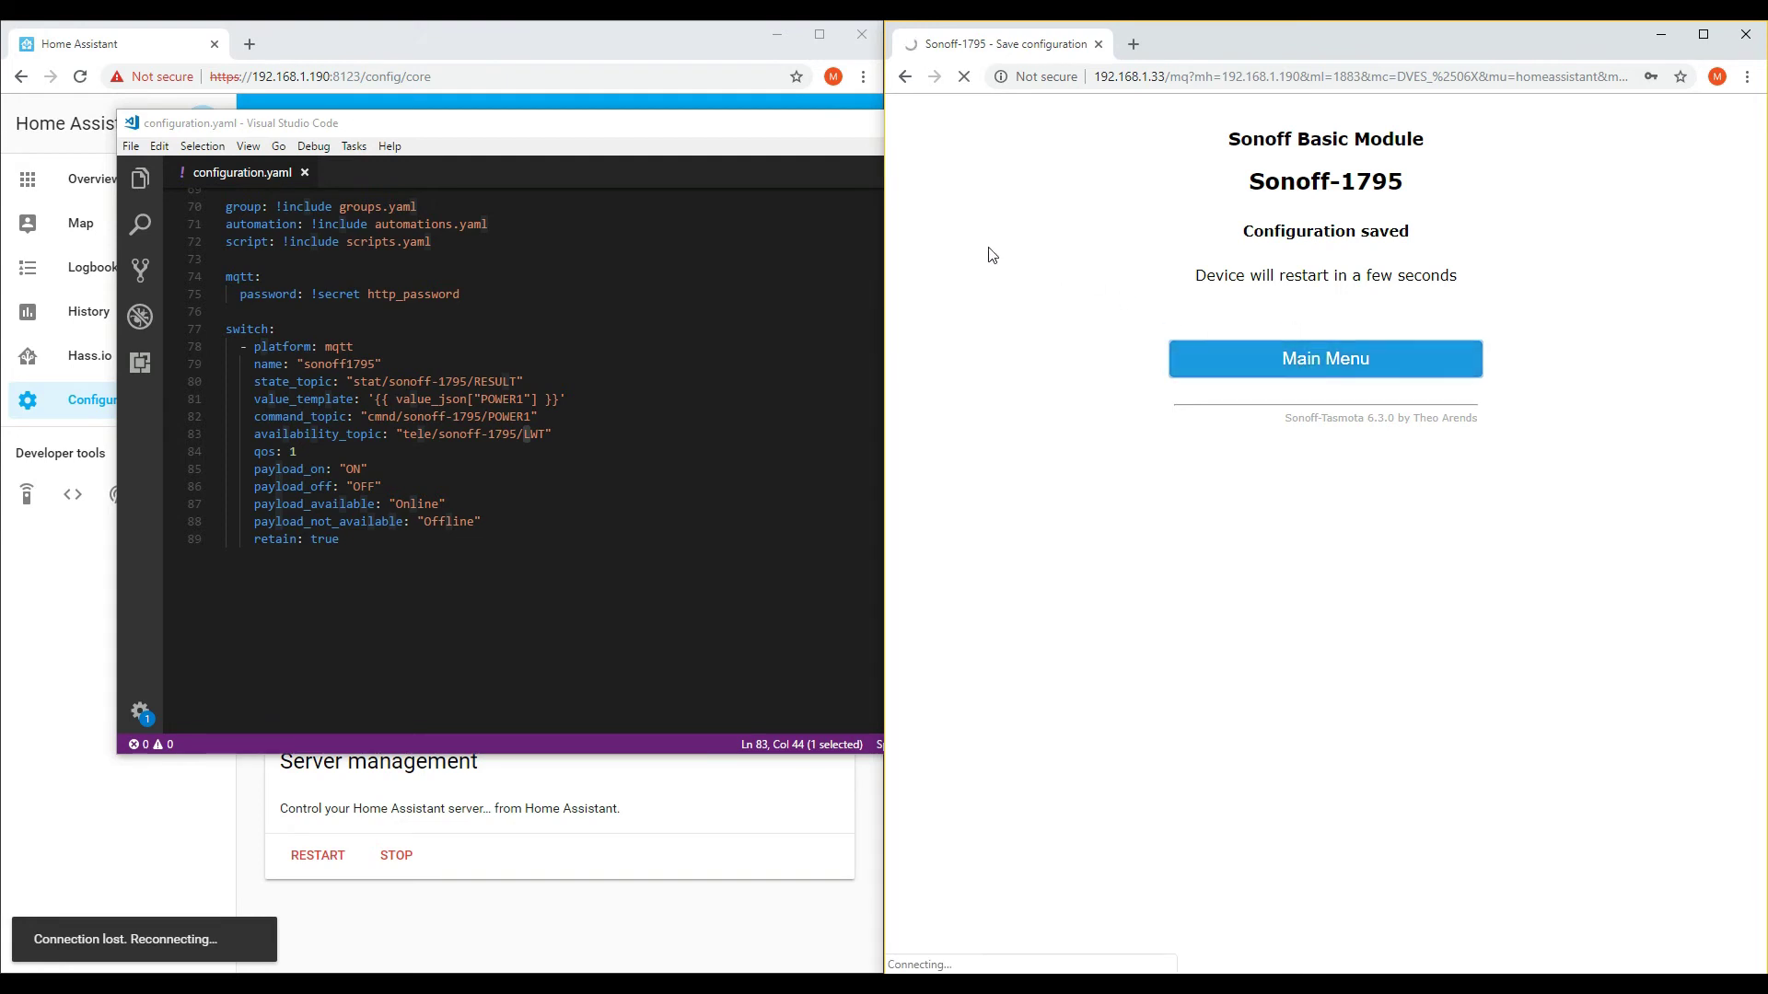
click(378, 44)
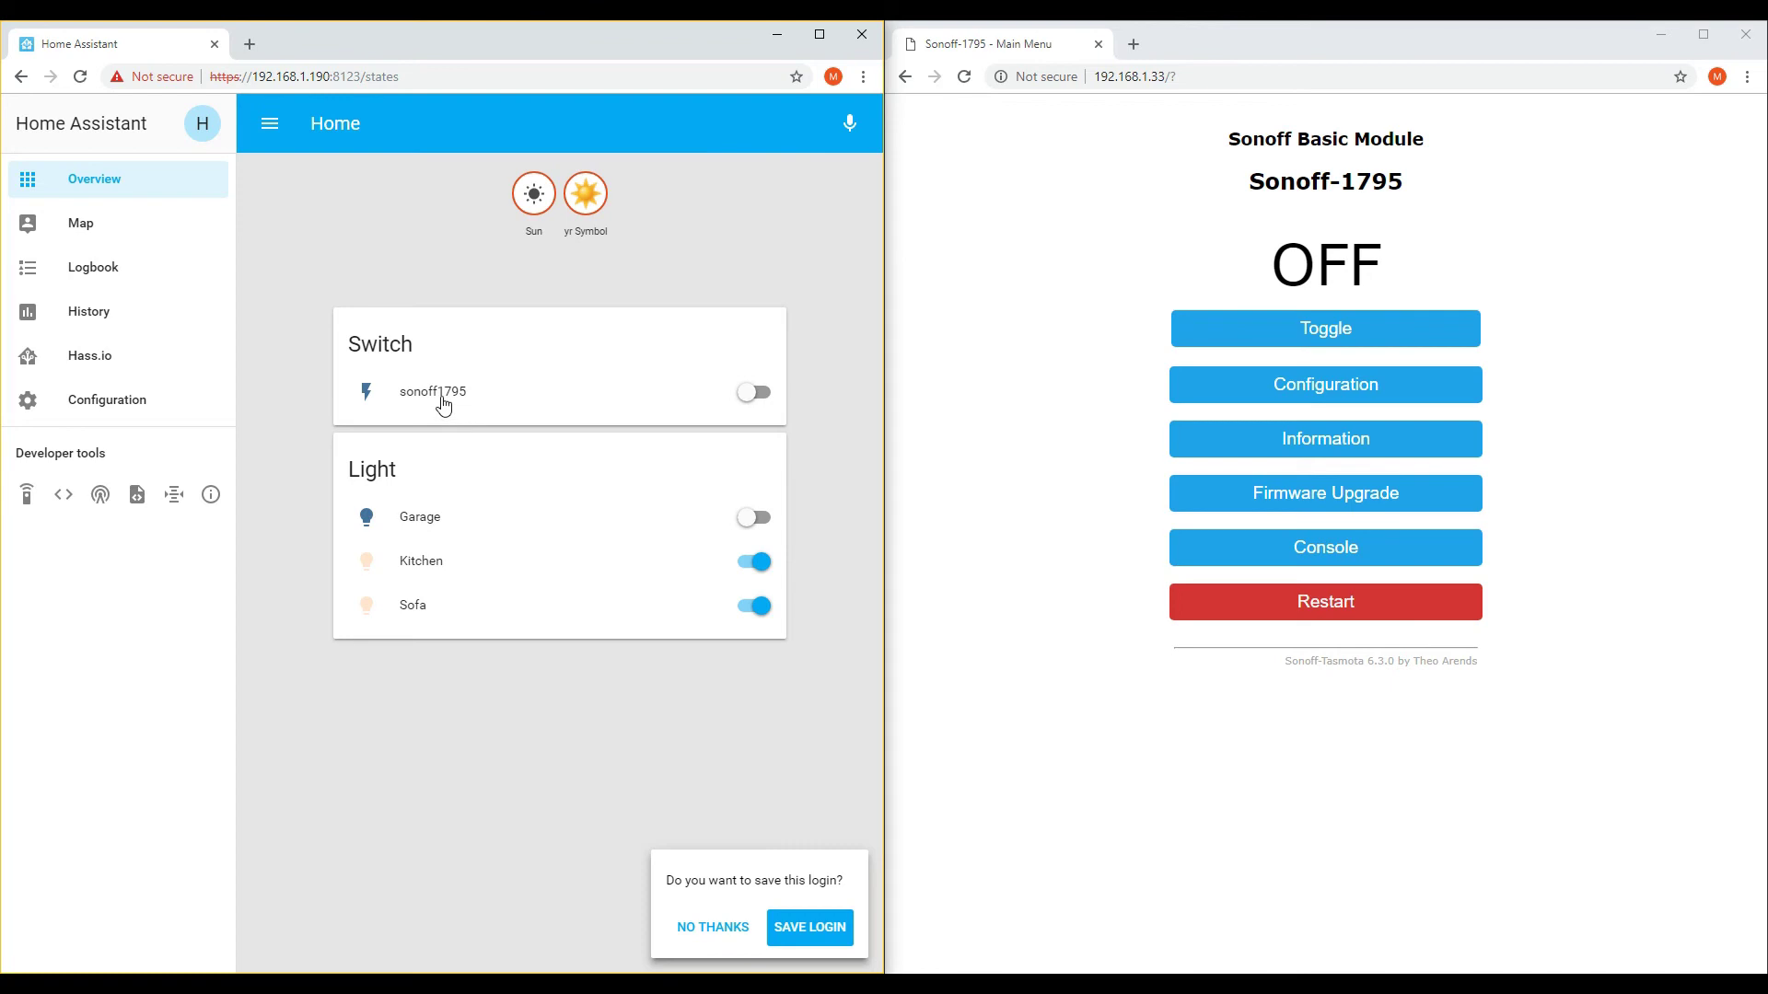
Step: Switch sonoff1795 on to test MQTT control, then view and close its details dialog
click(753, 393)
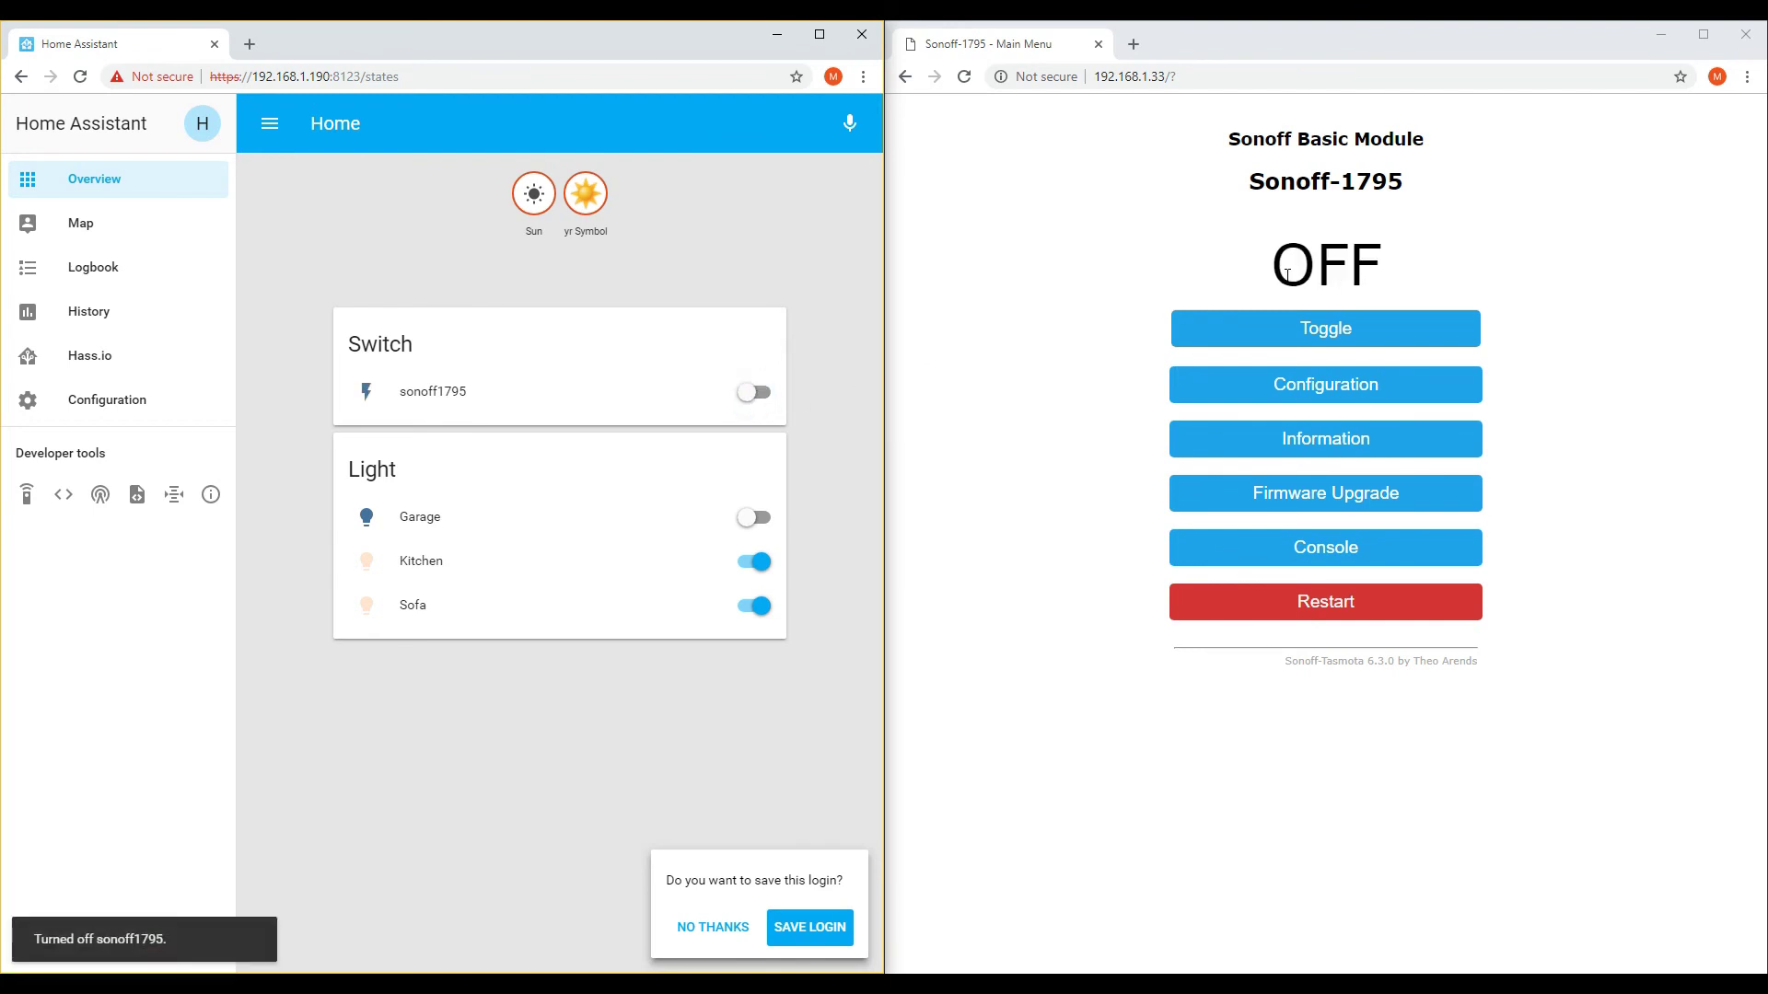
click(431, 402)
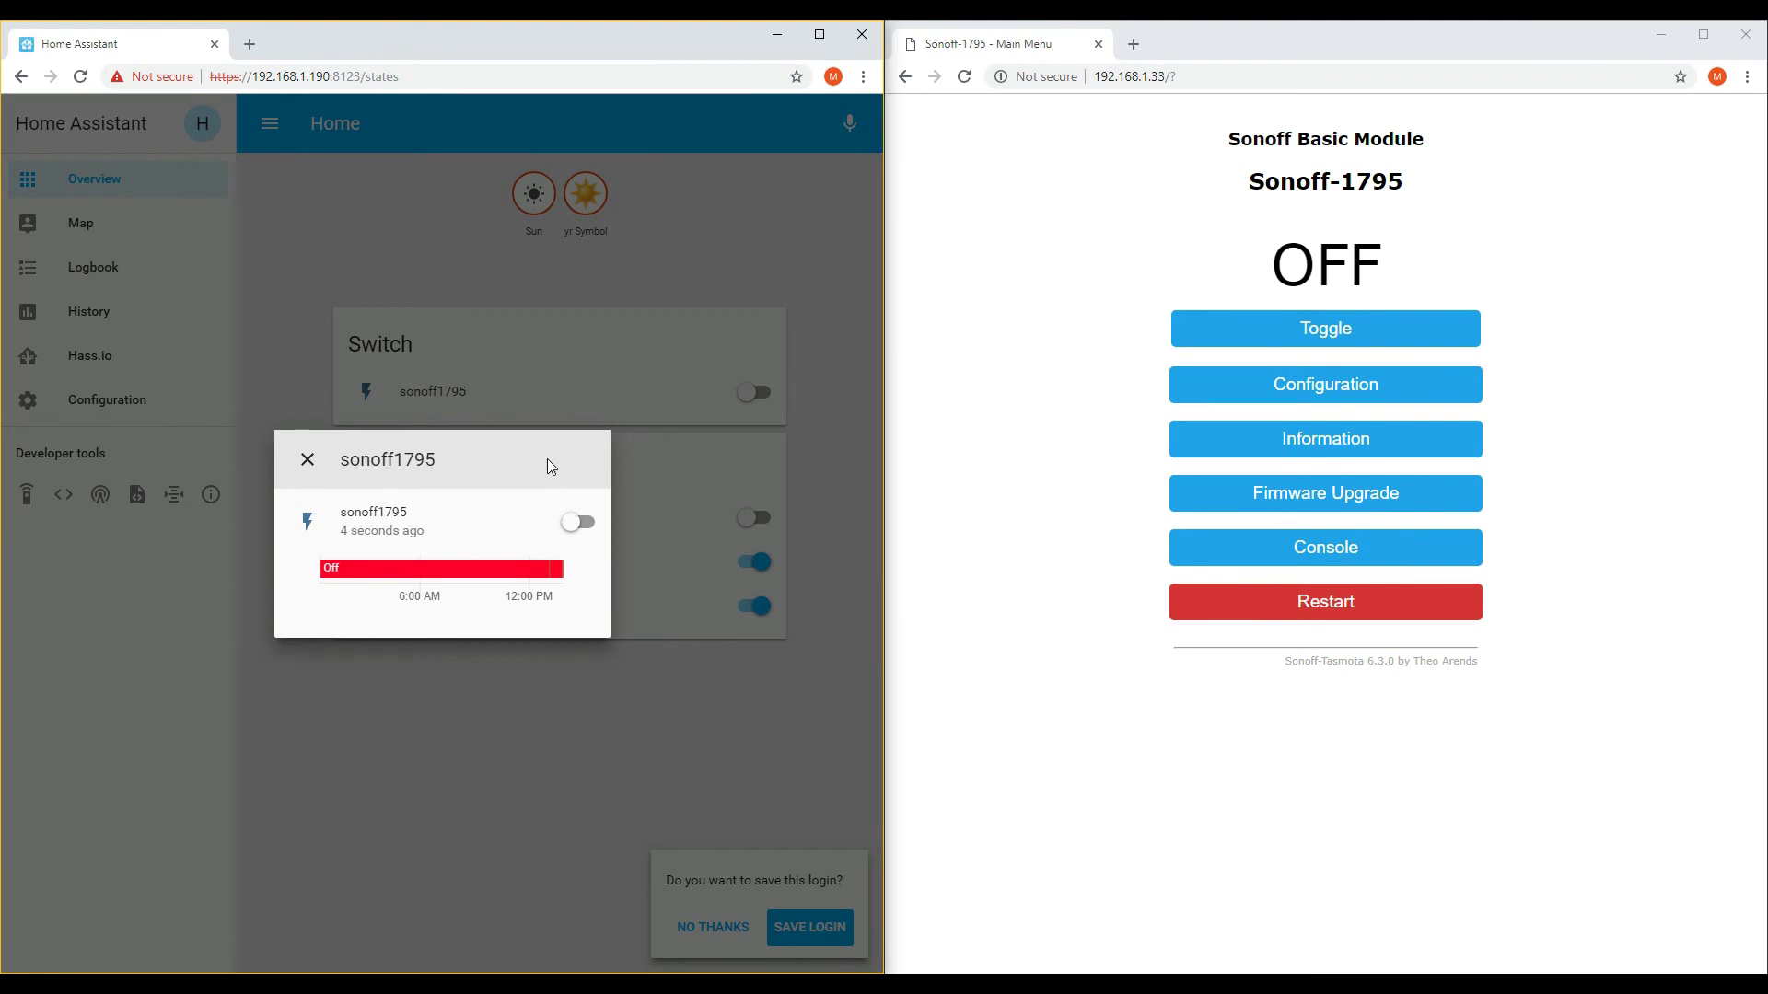
click(308, 459)
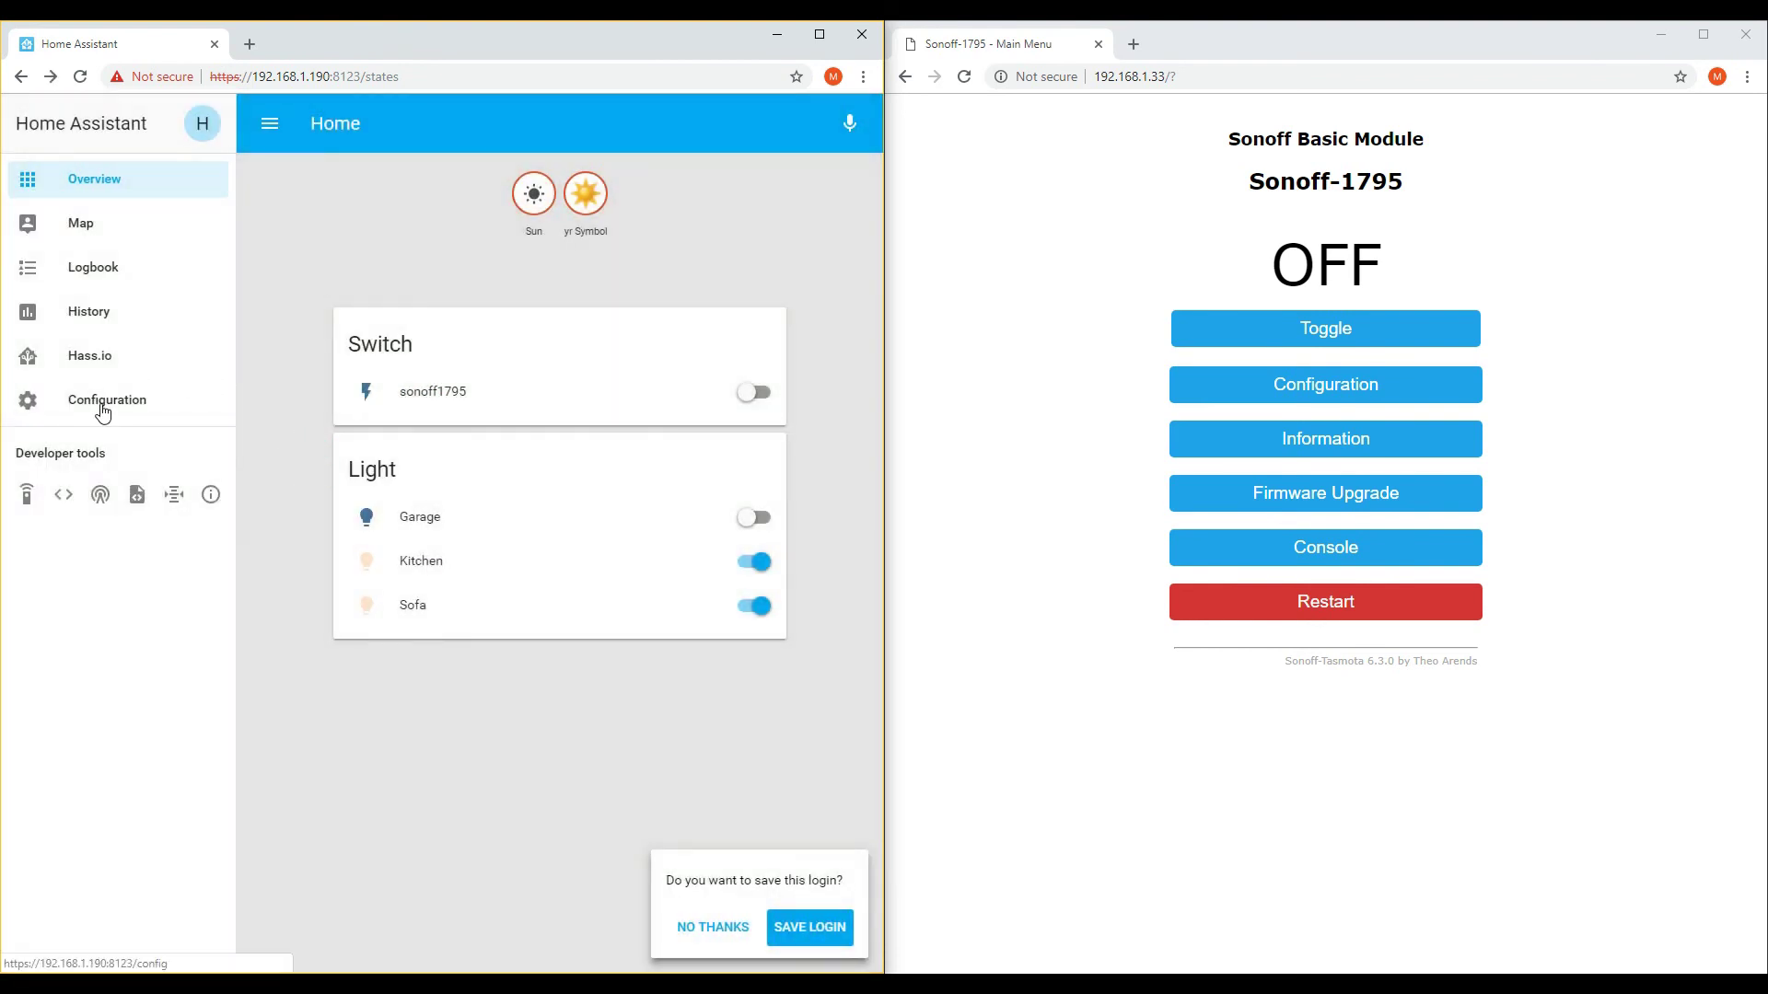
Step: In Customization, override the sonoff1795 switch's name to 'Lamp' and save
click(103, 411)
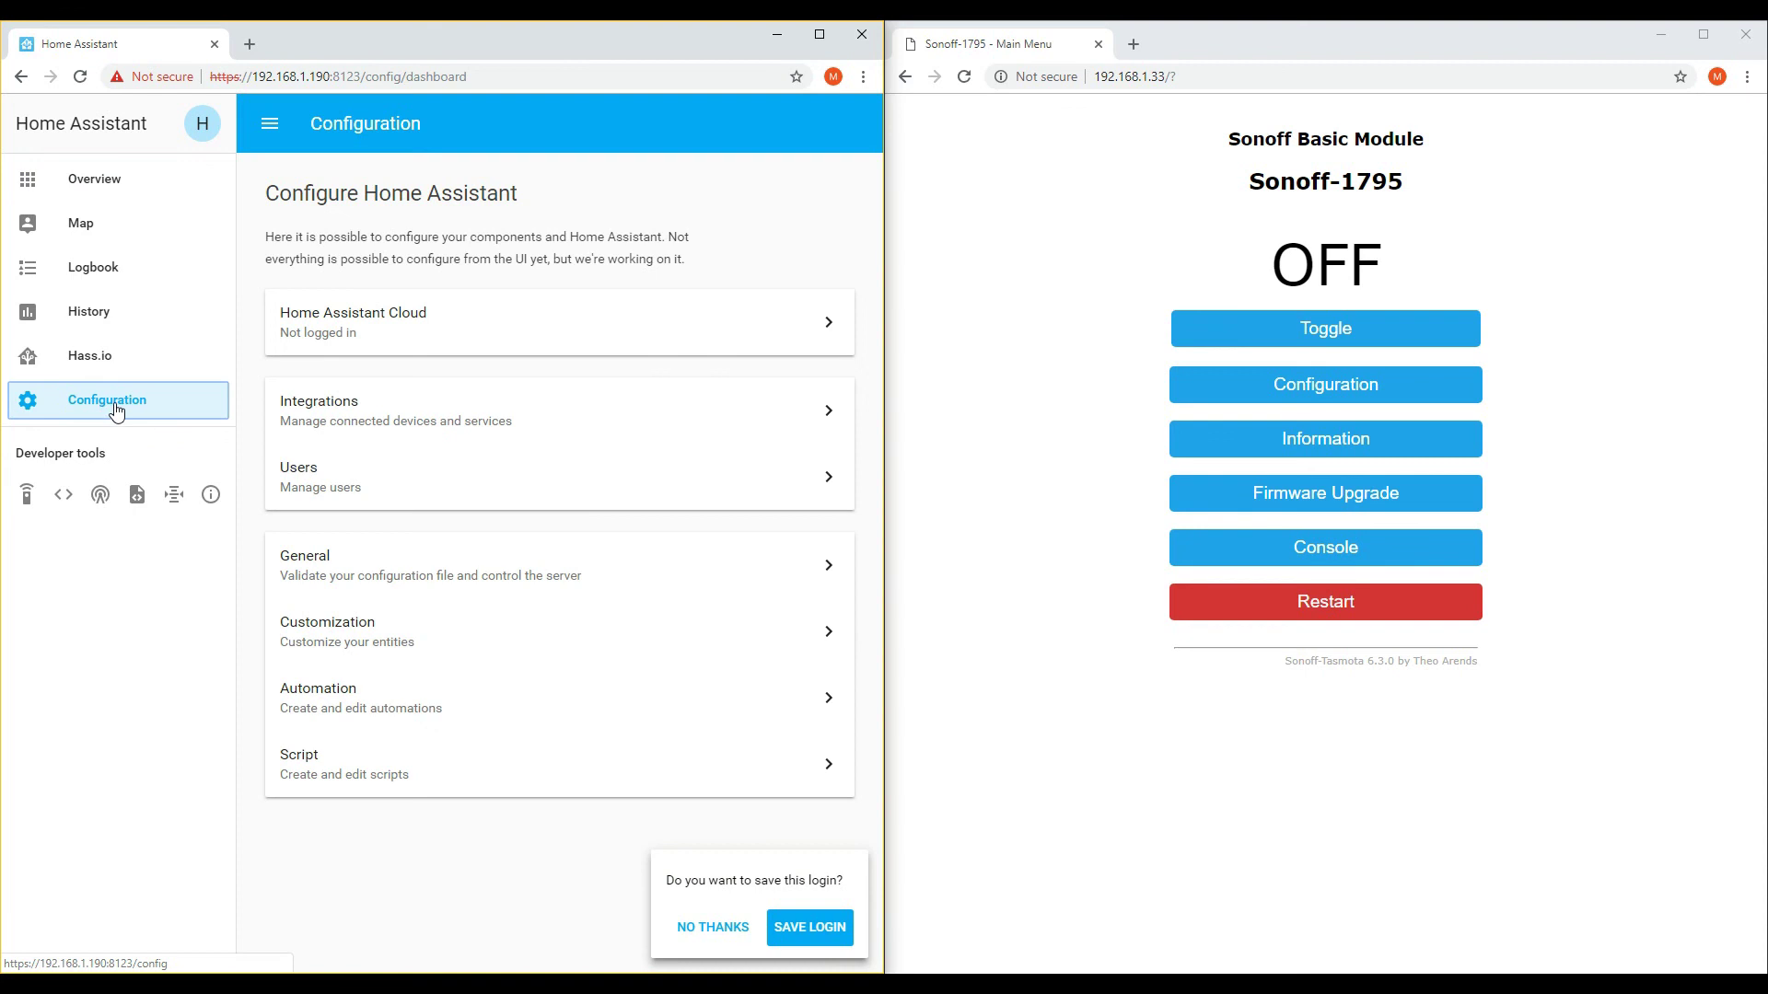
click(339, 640)
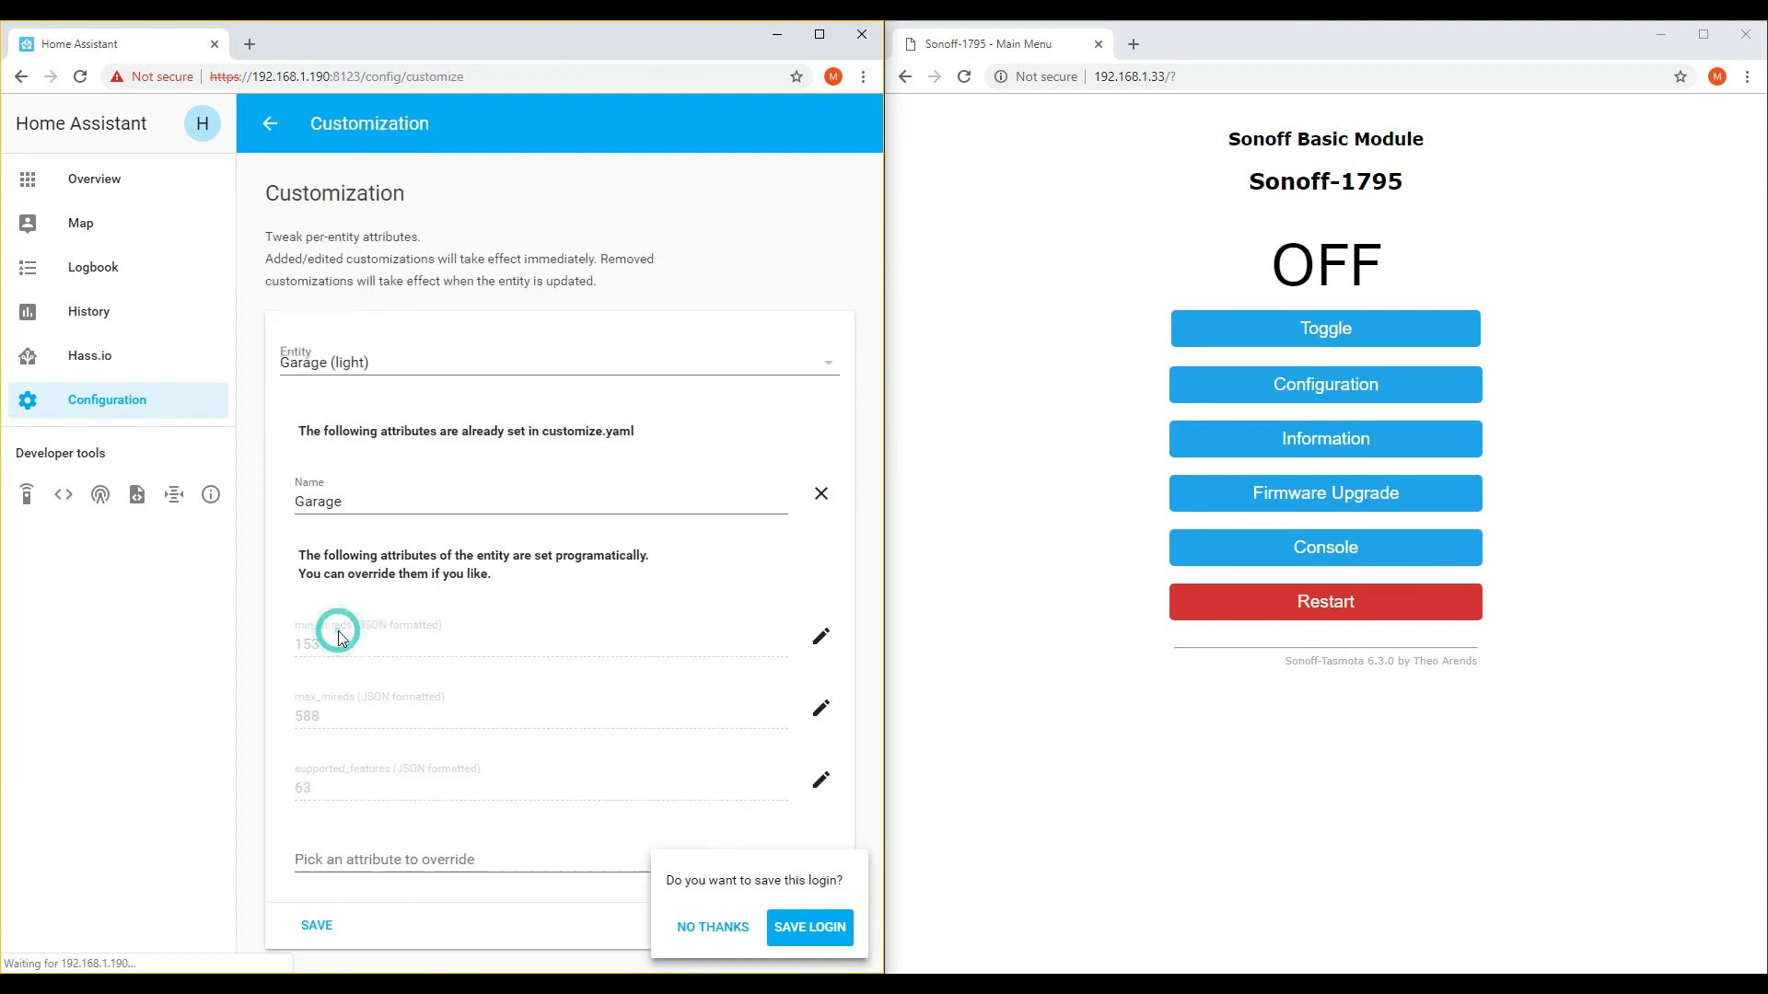
click(829, 364)
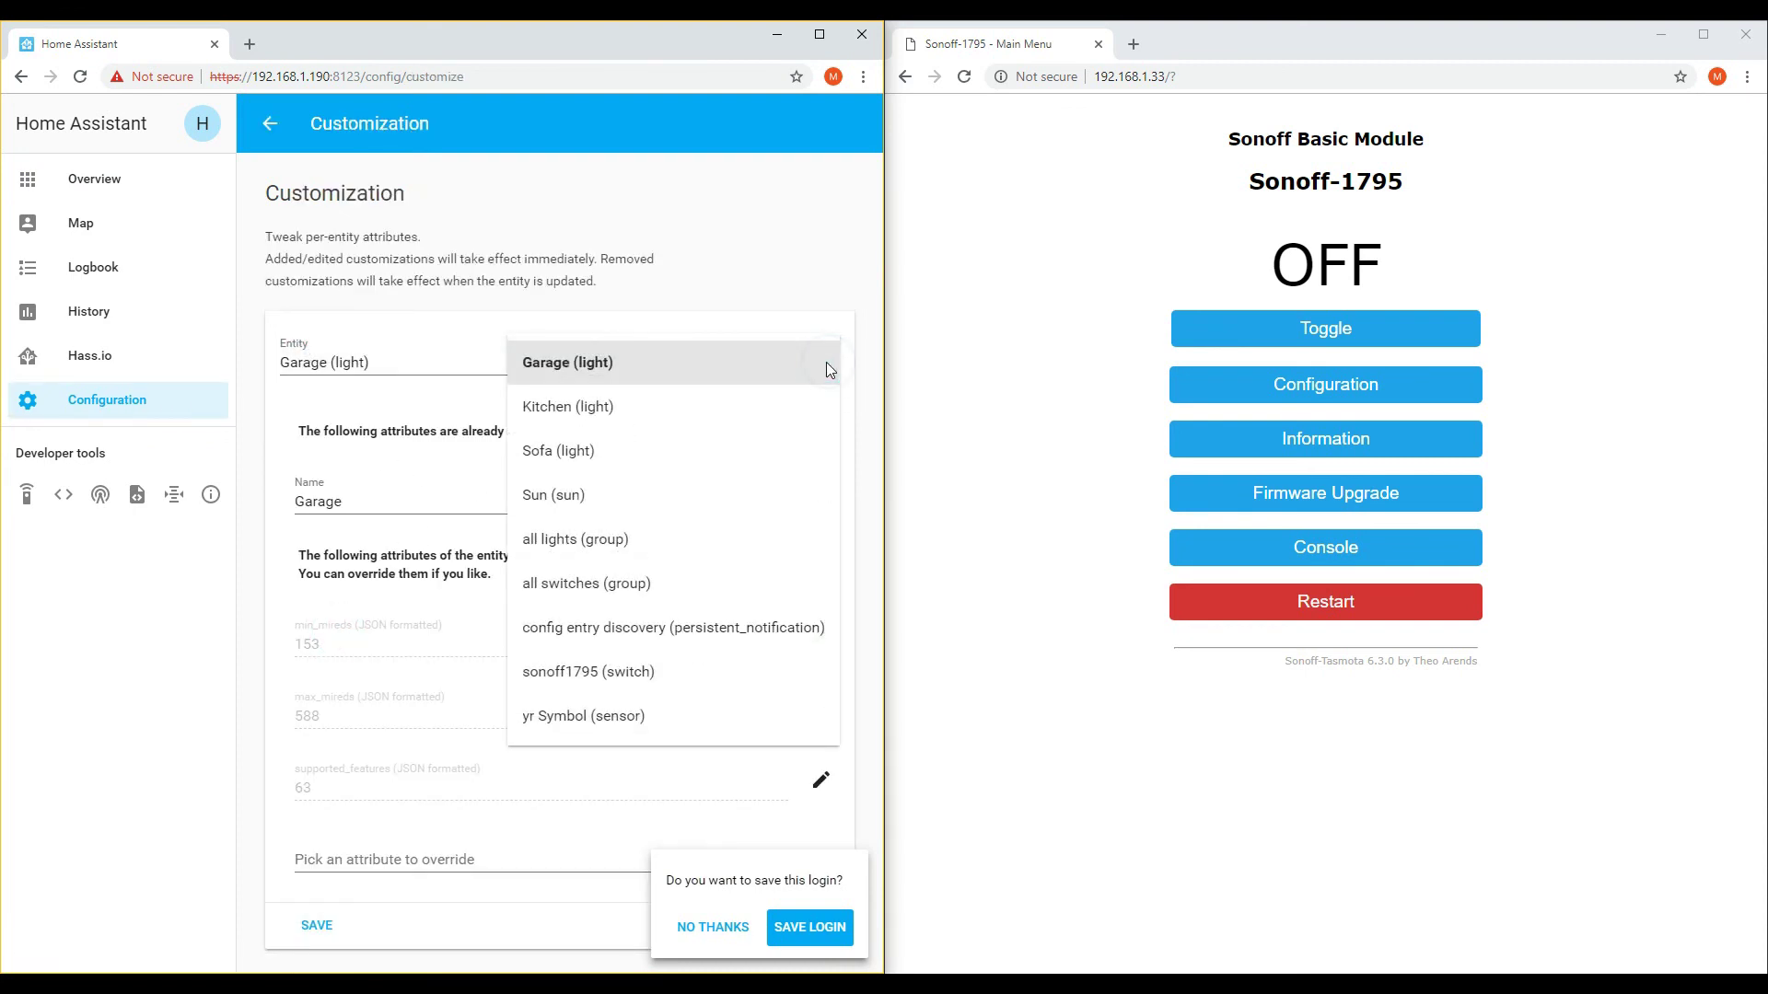
click(585, 673)
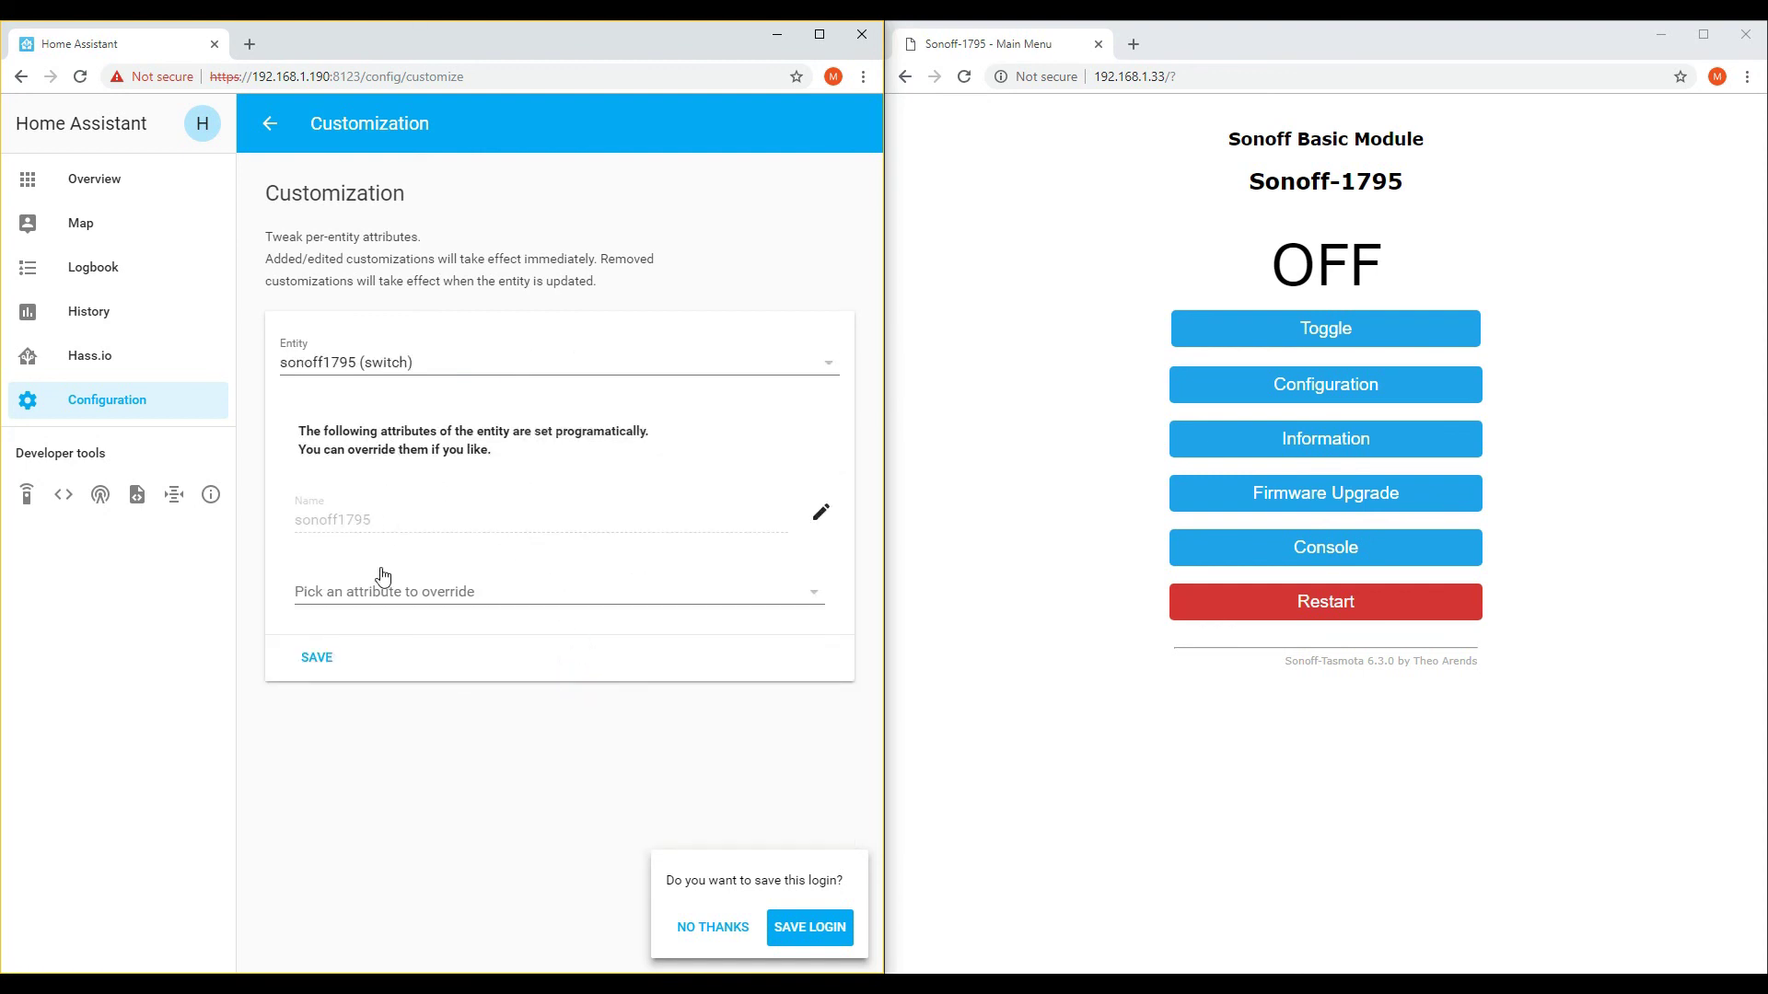
click(816, 523)
drag(497, 527, 288, 539)
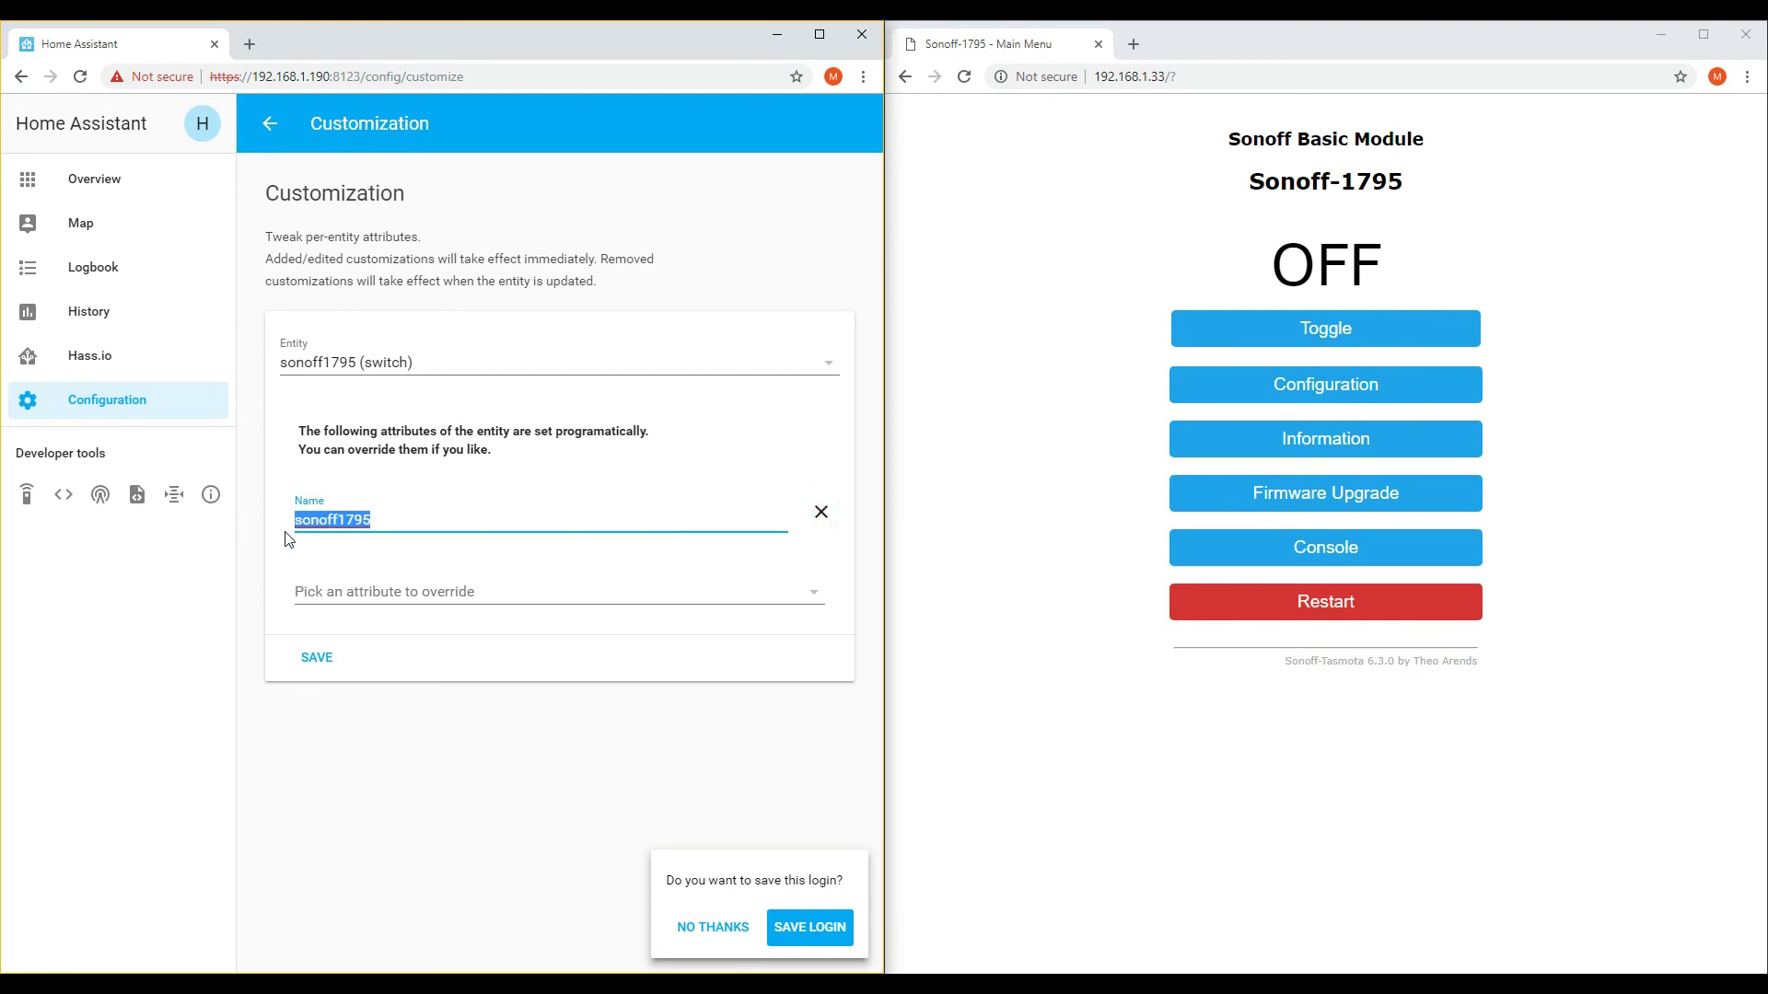
text(Lamp)
click(310, 665)
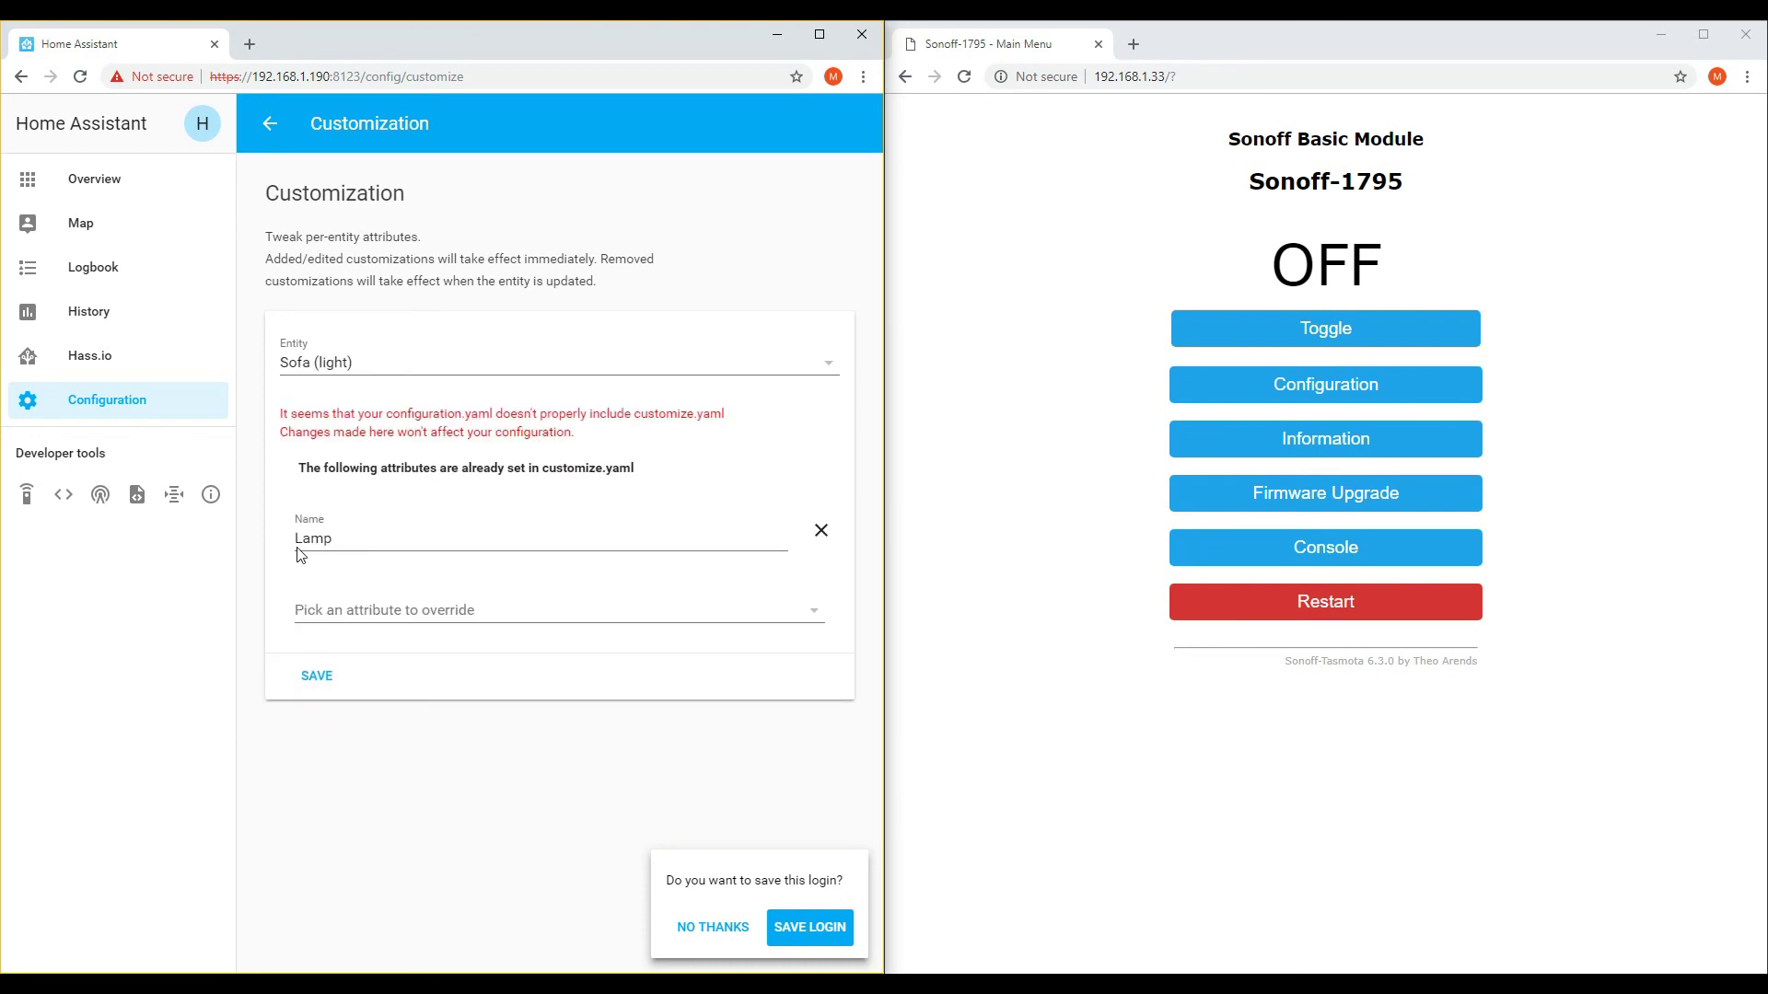
Step: Return to the Overview to see the switch now listed as Lamp
click(74, 183)
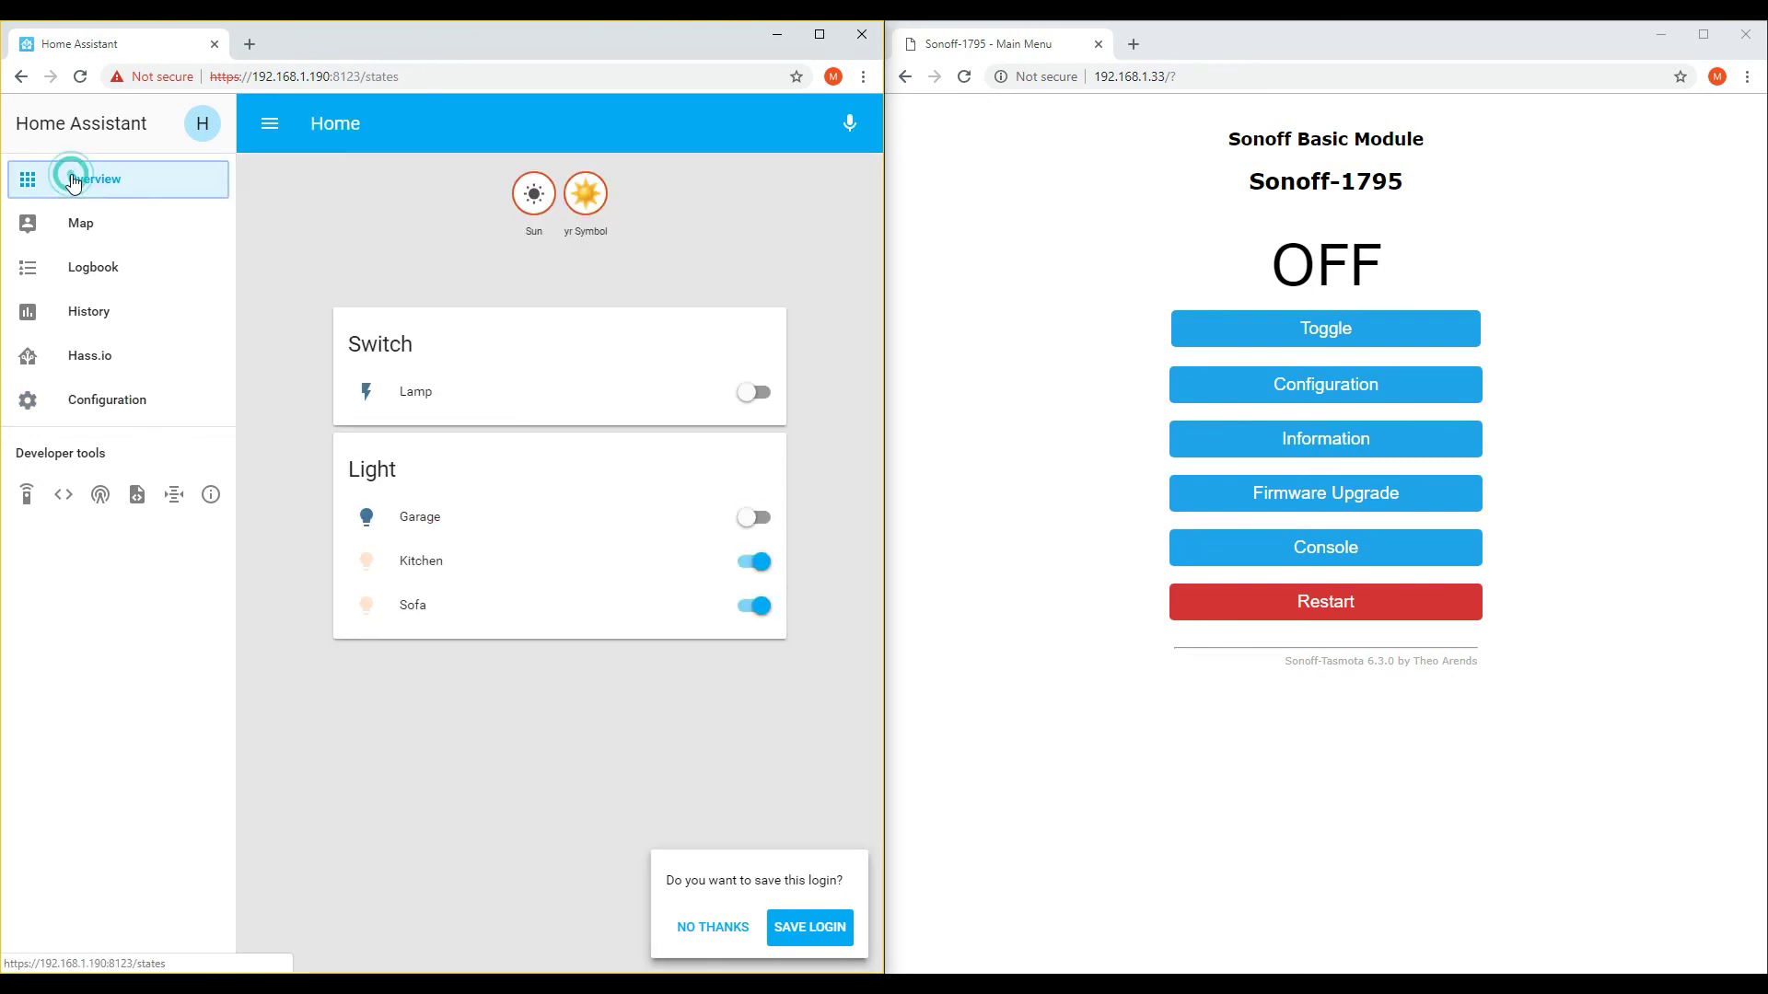